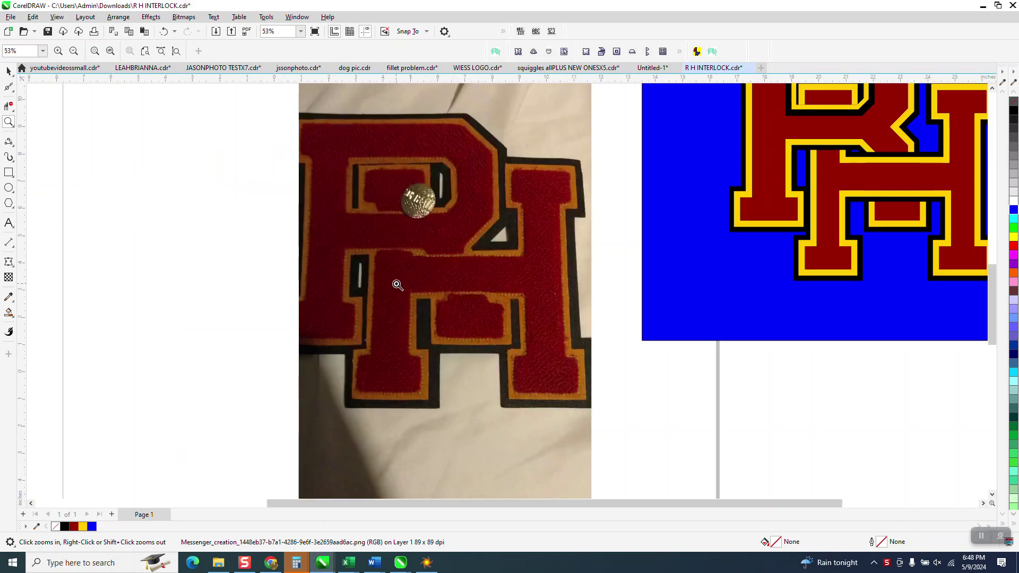
Copy the right R H pair twice below the blue panel and remove the left copy's fill
scroll(404, 234, "down", 4)
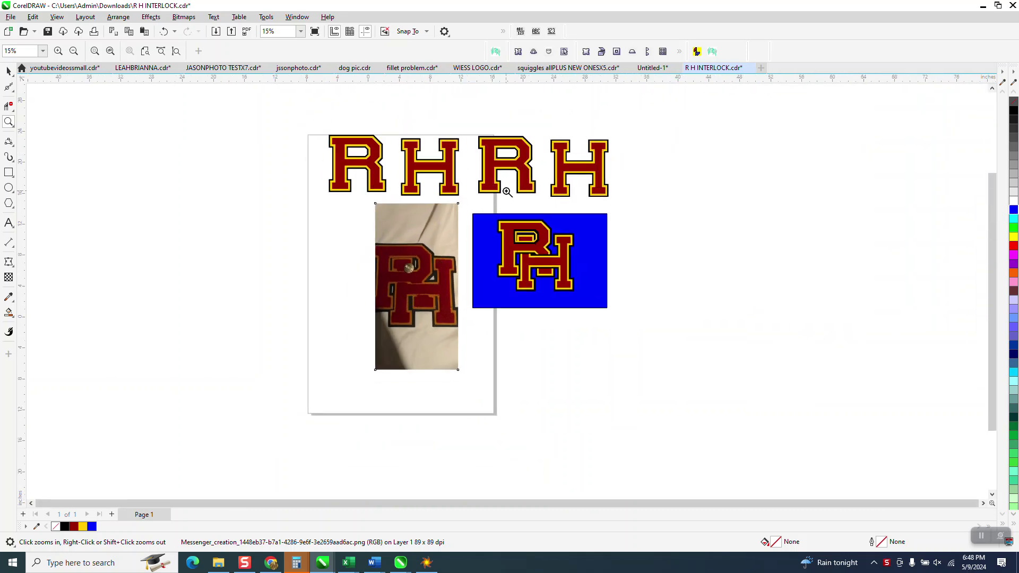
left_click(8, 71)
left_click_drag(459, 128, 637, 212)
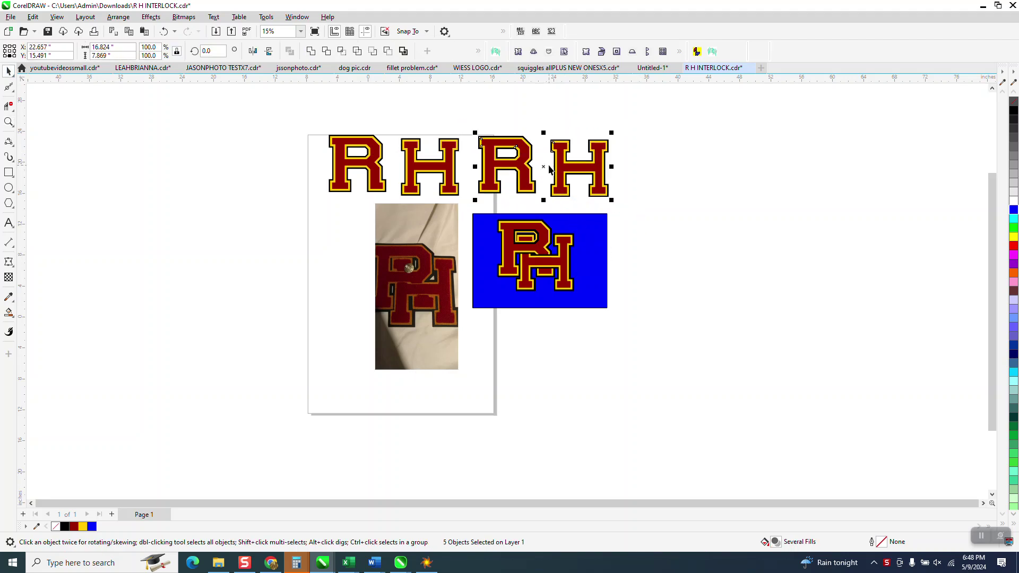
left_click_drag(542, 165, 584, 361)
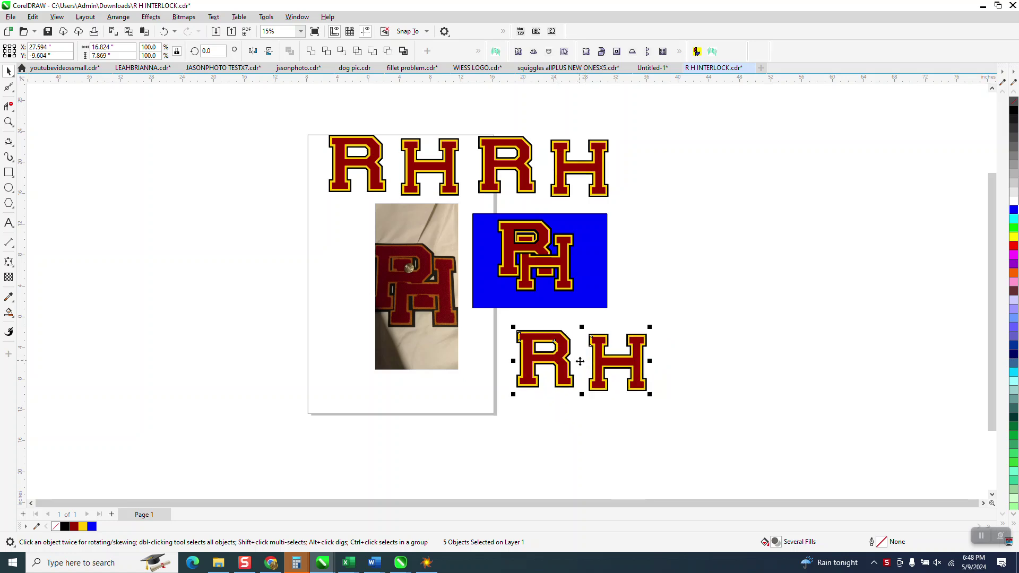
left_click_drag(584, 361, 731, 364)
left_click_drag(503, 326, 656, 406)
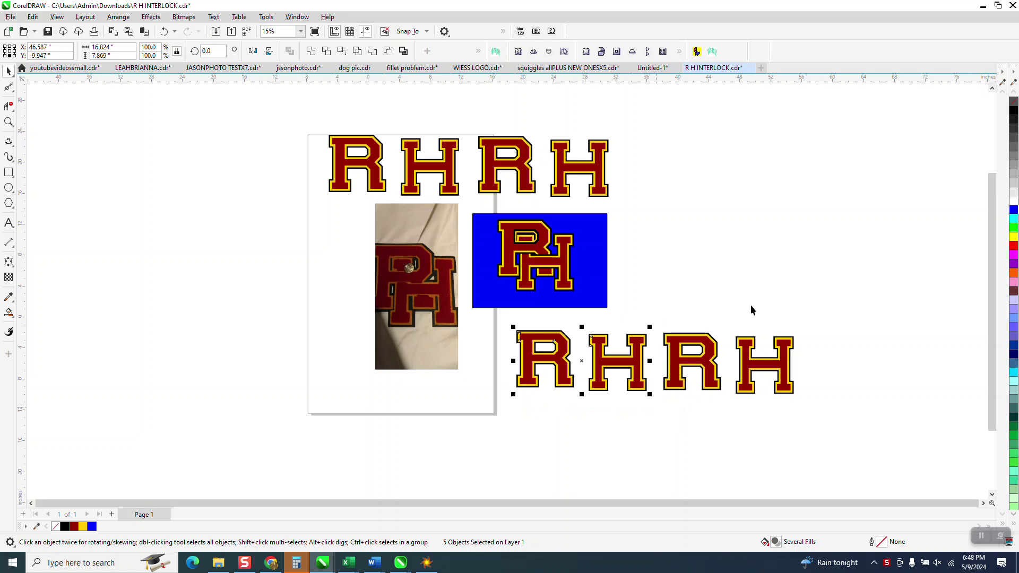
left_click(1014, 105)
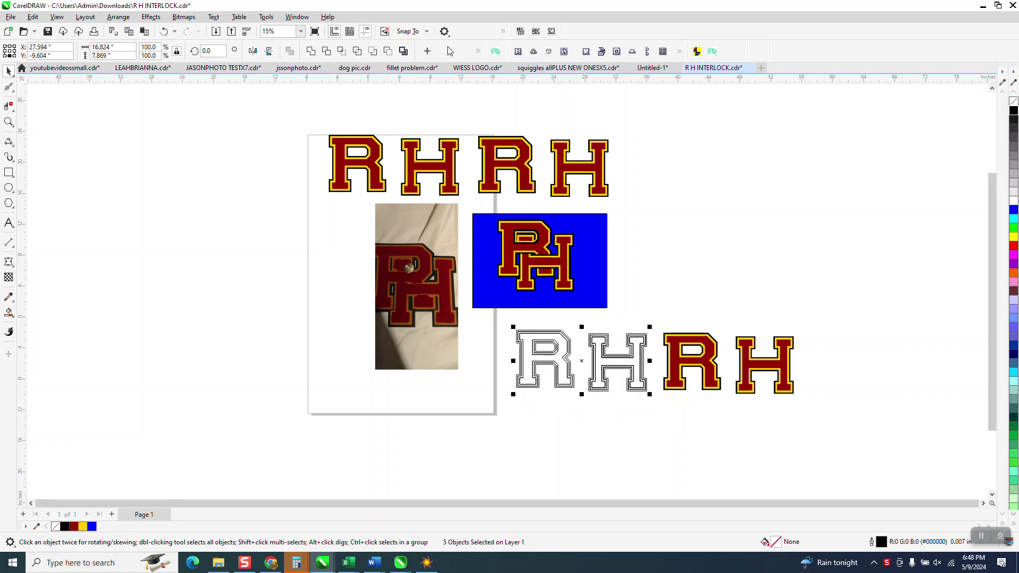
Set the left R H copy's outlines to Hairline and zoom in on the outline letters
left_click(479, 51)
left_click(344, 71)
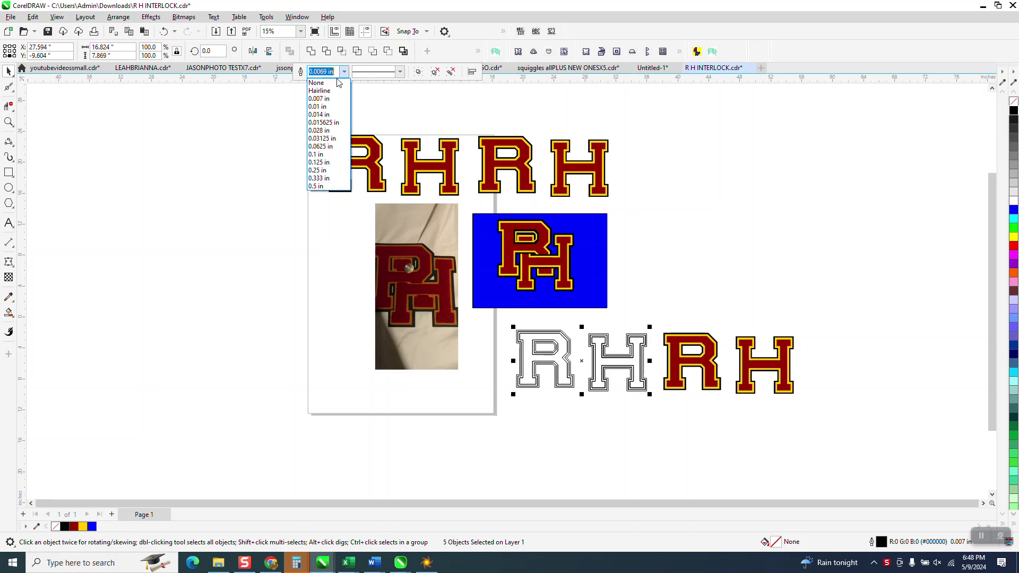
left_click(331, 91)
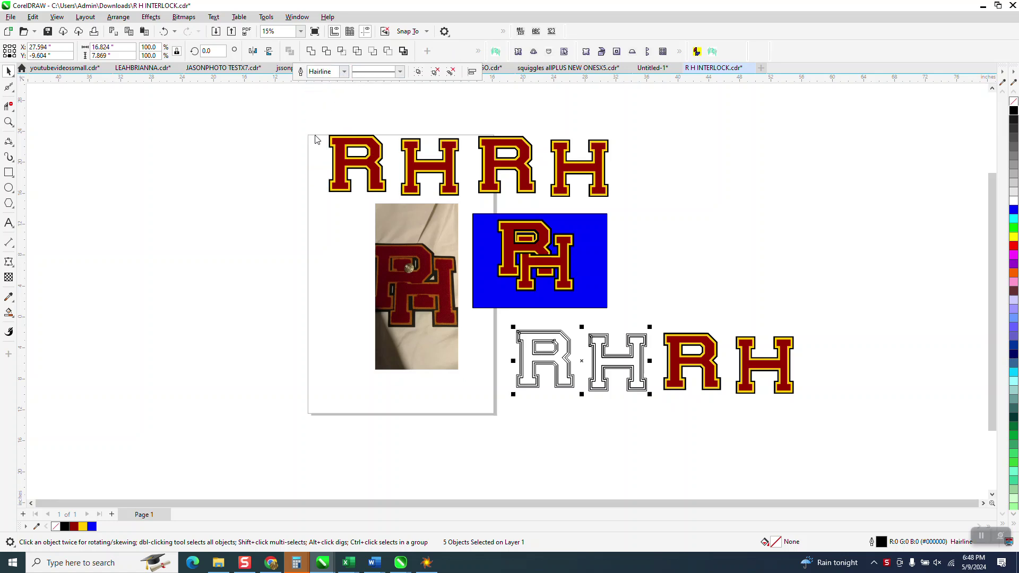
left_click(8, 122)
left_click_drag(376, 234, 463, 323)
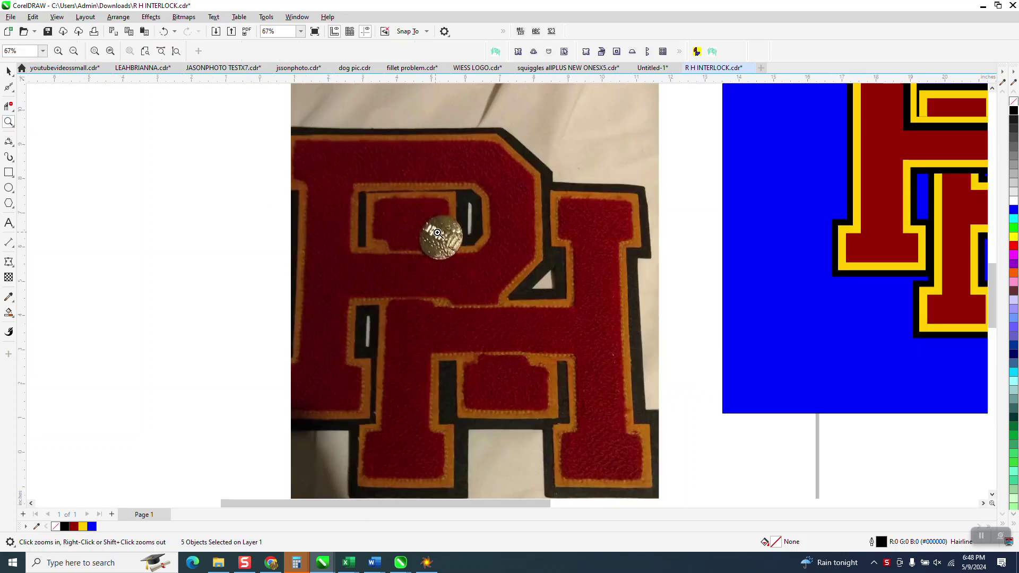
scroll(379, 248, "down", 2)
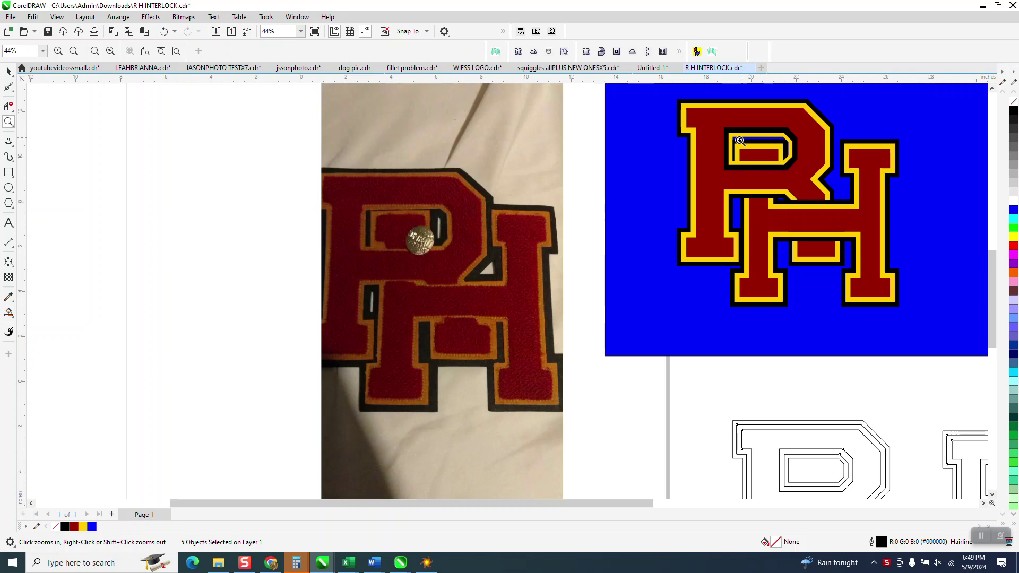
scroll(687, 164, "down", 1)
scroll(687, 164, "down", 3)
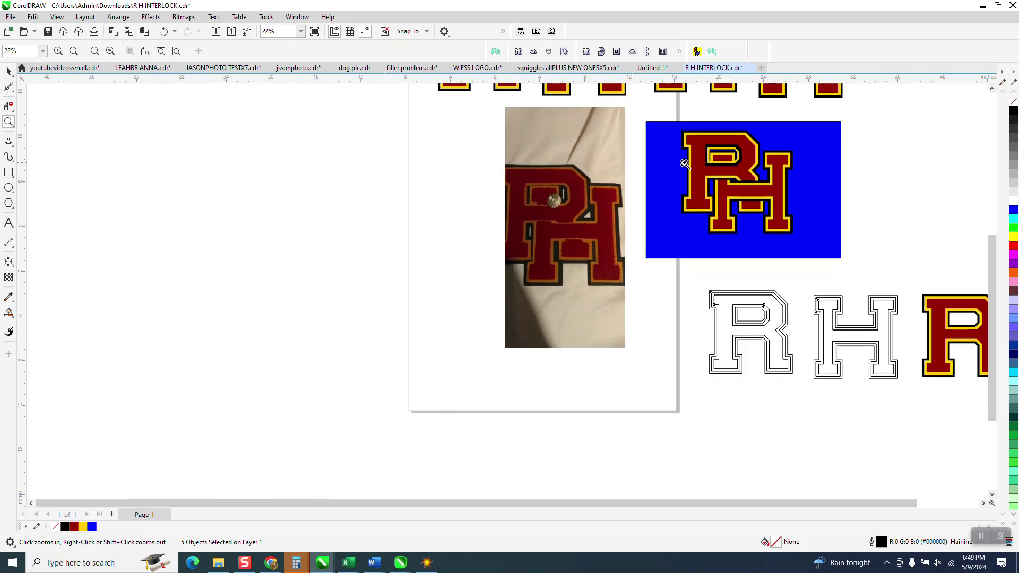
left_click_drag(742, 336, 909, 389)
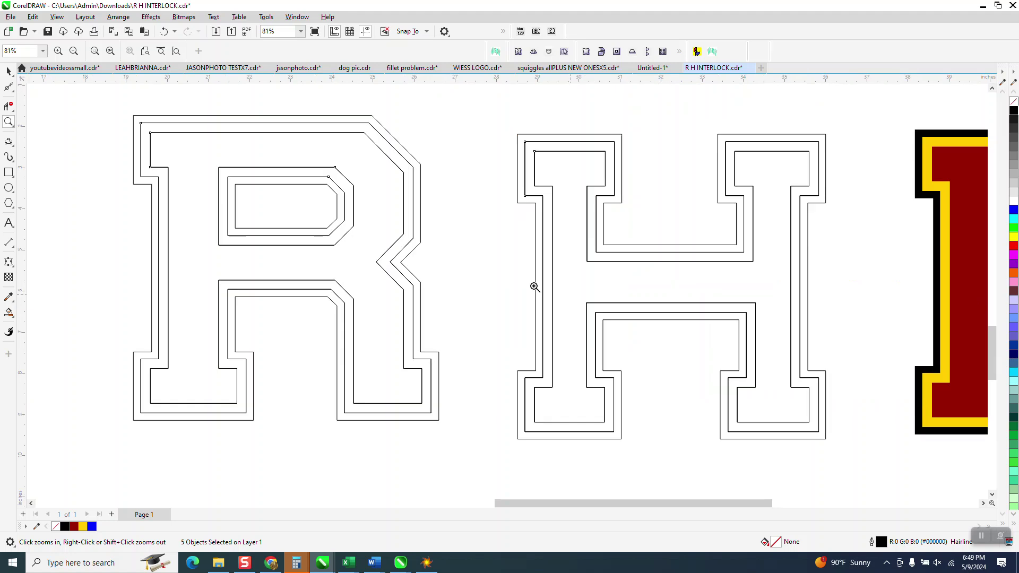
left_click(7, 71)
Group the H outlines and the R outlines each into its own group with Ctrl+G
left_click_drag(490, 104, 640, 359)
left_click_drag(851, 466, 883, 440)
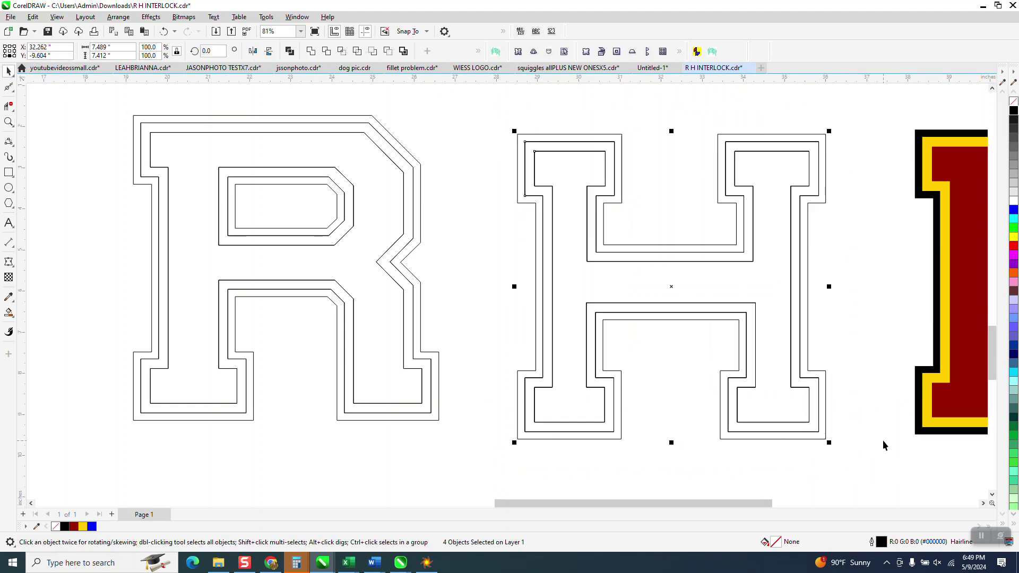
key("ctrl+g")
left_click_drag(106, 96, 113, 139)
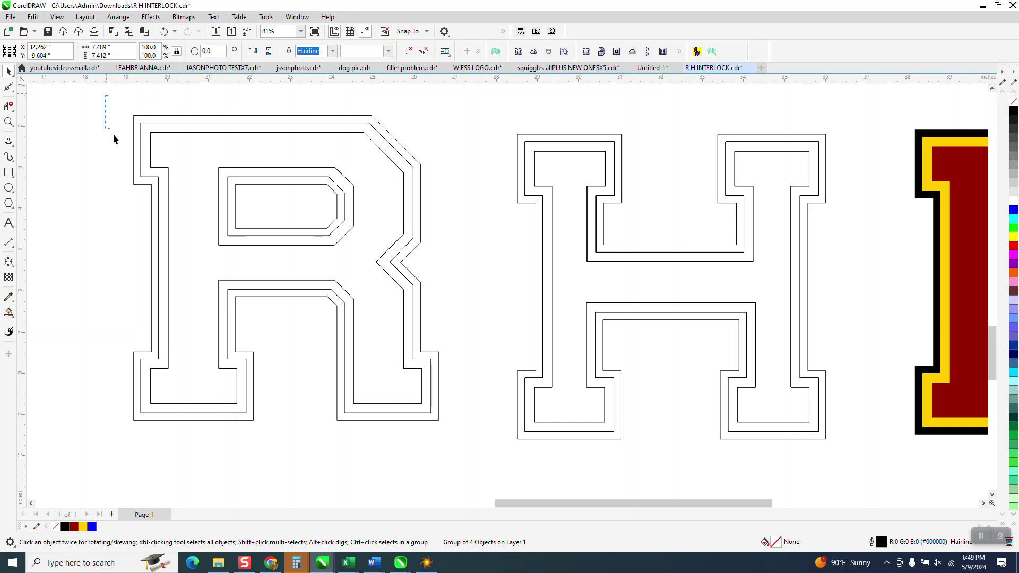
left_click_drag(471, 456, 472, 455)
key("ctrl+g")
Slide the grouped H left over the R and nudge it into the interlocked position
left_click(651, 264)
left_click_drag(620, 137, 338, 196)
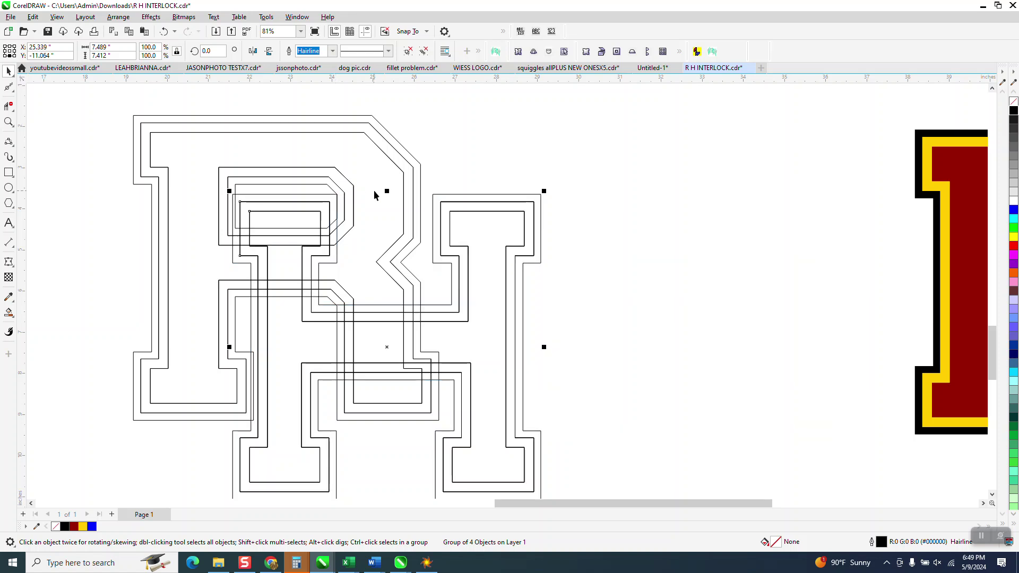
left_click(449, 139)
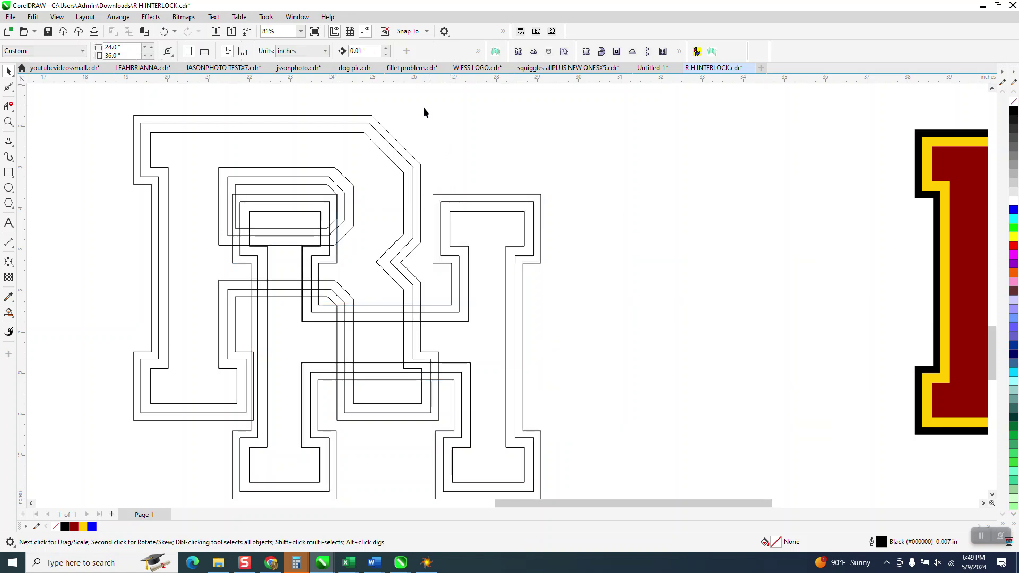
left_click(448, 201)
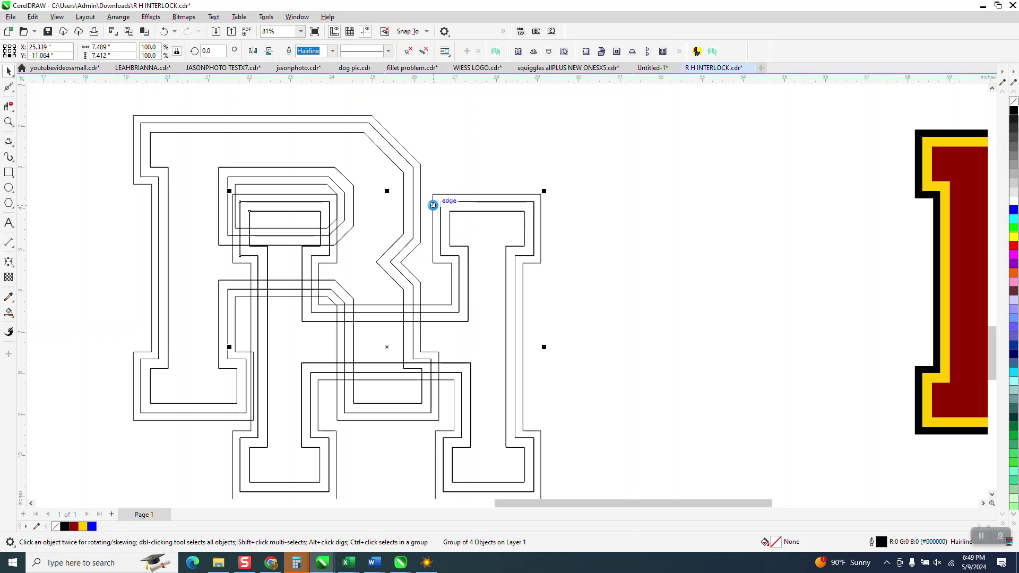
left_click_drag(433, 205, 434, 205)
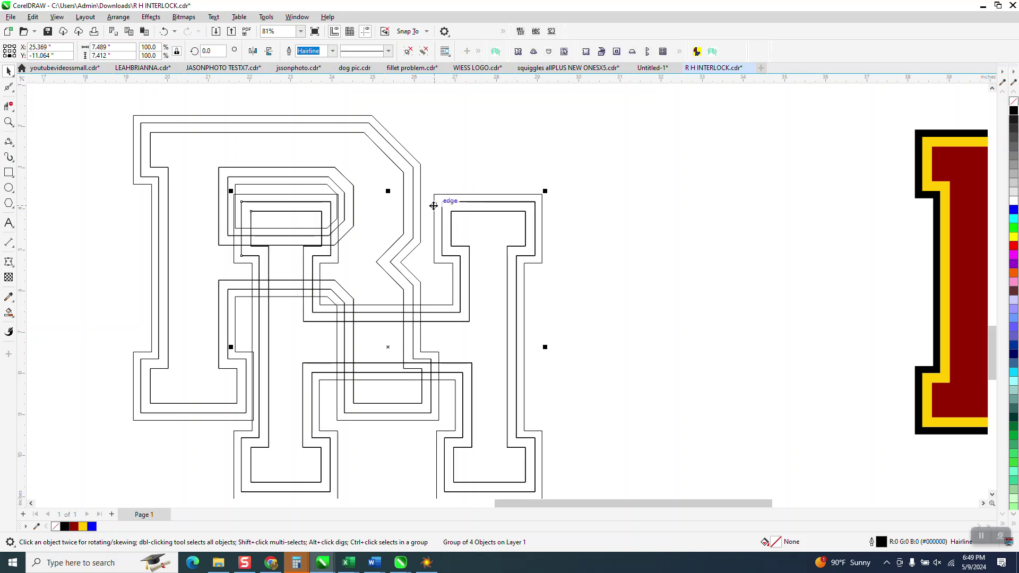
scroll(433, 202, "down", 3)
Delete the blue background rectangle behind the coloured RH logo
scroll(531, 305, "down", 2)
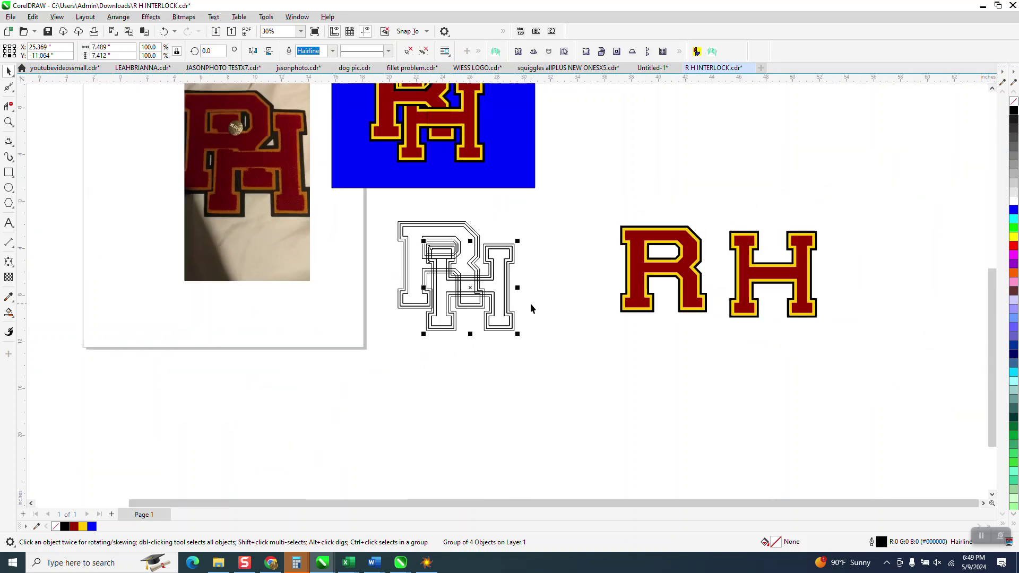
scroll(531, 308, "down", 2)
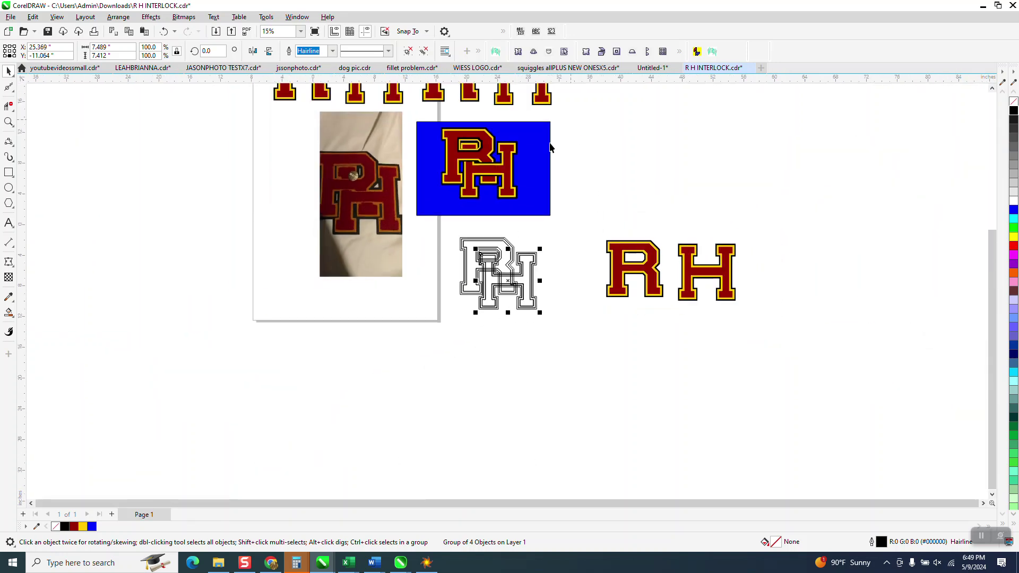
left_click(542, 155)
key("Delete")
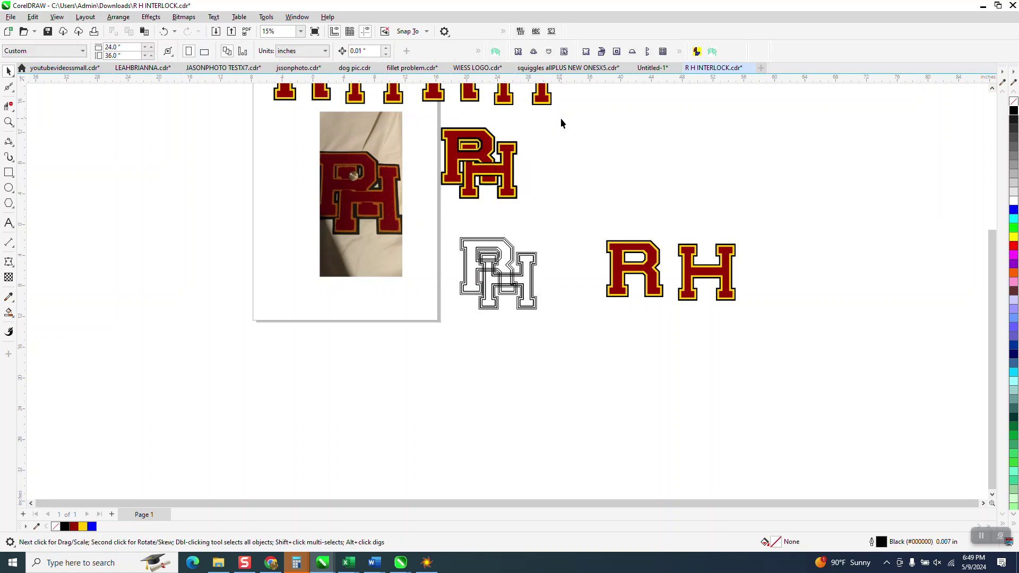
Move the coloured RH logo beside the outline RH and zoom in on both monograms
left_click_drag(440, 225, 438, 226)
left_click_drag(478, 169, 592, 335)
left_click_drag(586, 235, 743, 307)
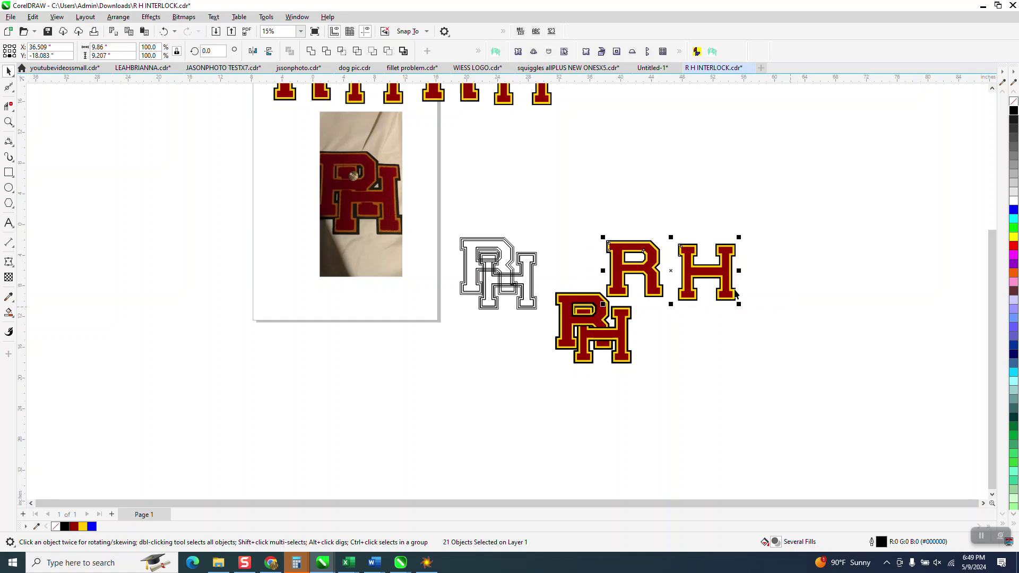
left_click_drag(673, 269, 740, 134)
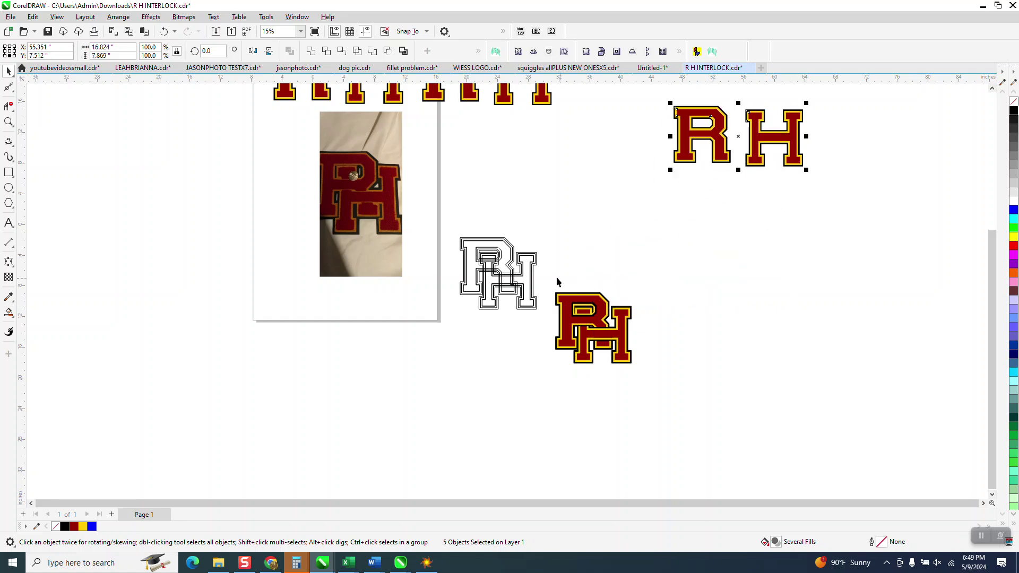
left_click_drag(594, 325, 585, 277)
left_click(8, 122)
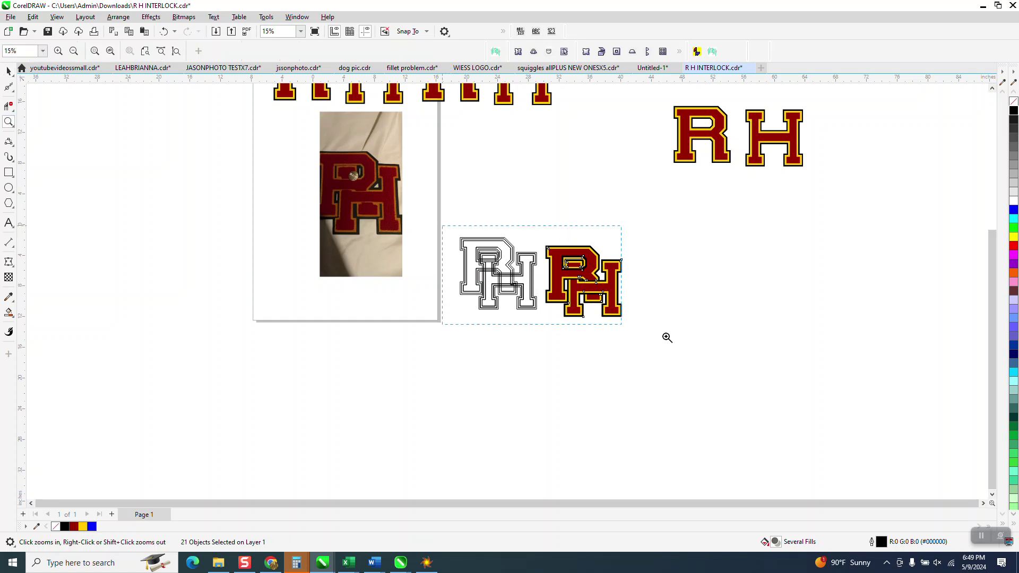
left_click_drag(740, 363, 439, 223)
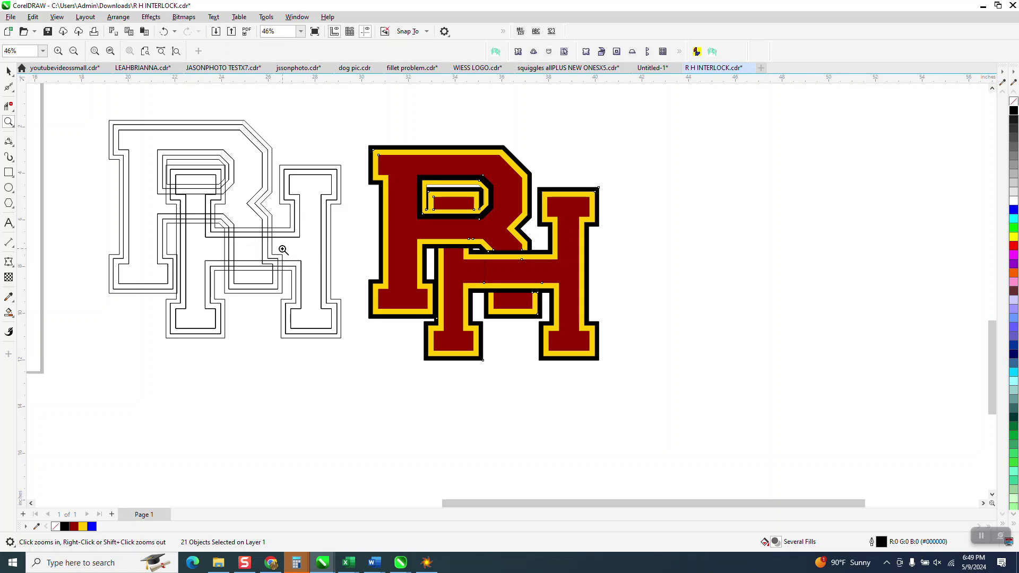
left_click(9, 106)
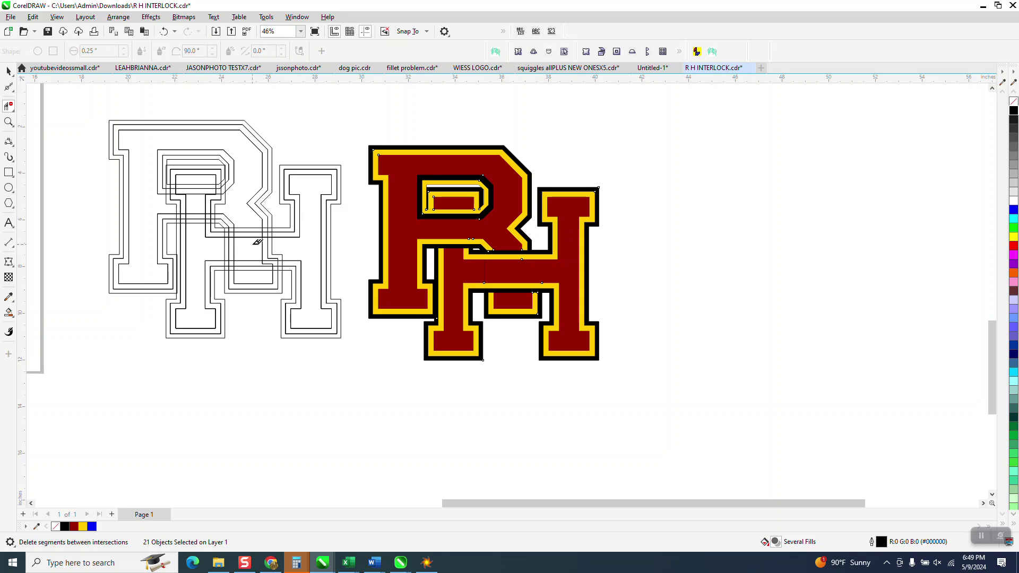
Trim the first overlapping outline segments where the H crosses the R, then zoom closer
left_click_drag(298, 246, 273, 244)
left_click_drag(205, 243, 205, 244)
left_click(10, 123)
left_click_drag(157, 199, 562, 395)
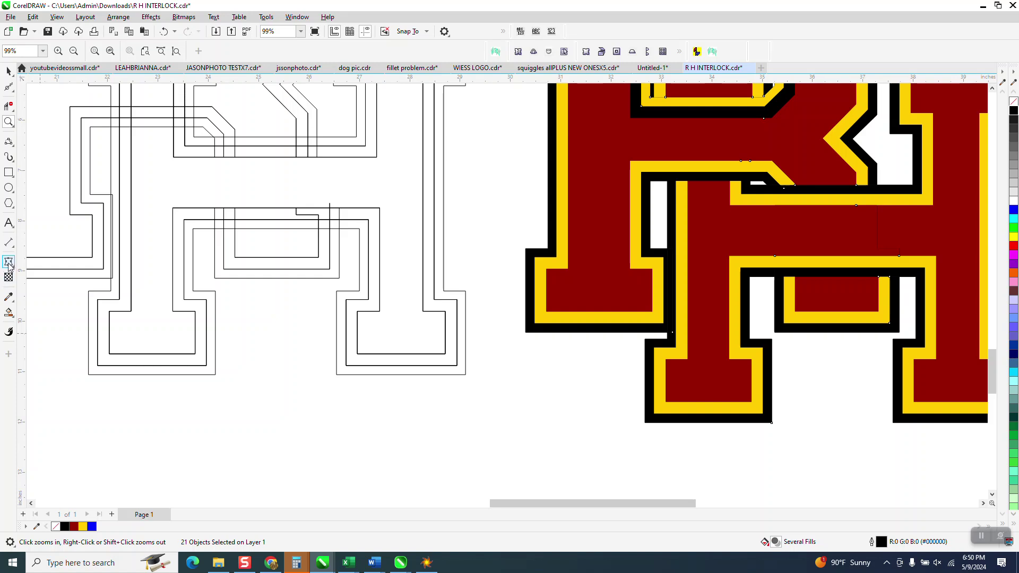
left_click(8, 106)
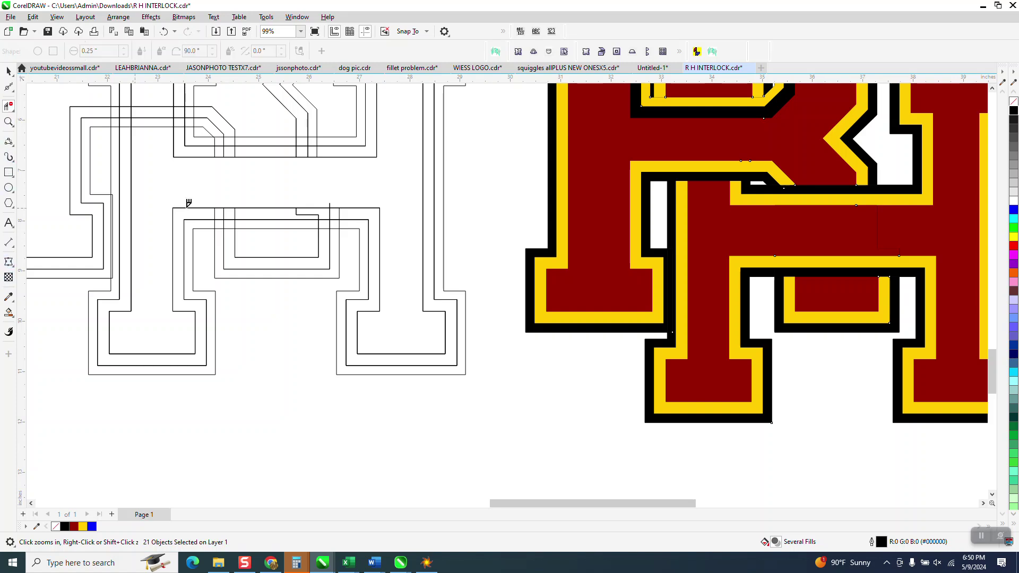
Delete further overlapping segments along the inner contours of the outline RH
left_click(343, 208)
left_click(208, 212)
left_click(307, 212)
left_click(329, 219)
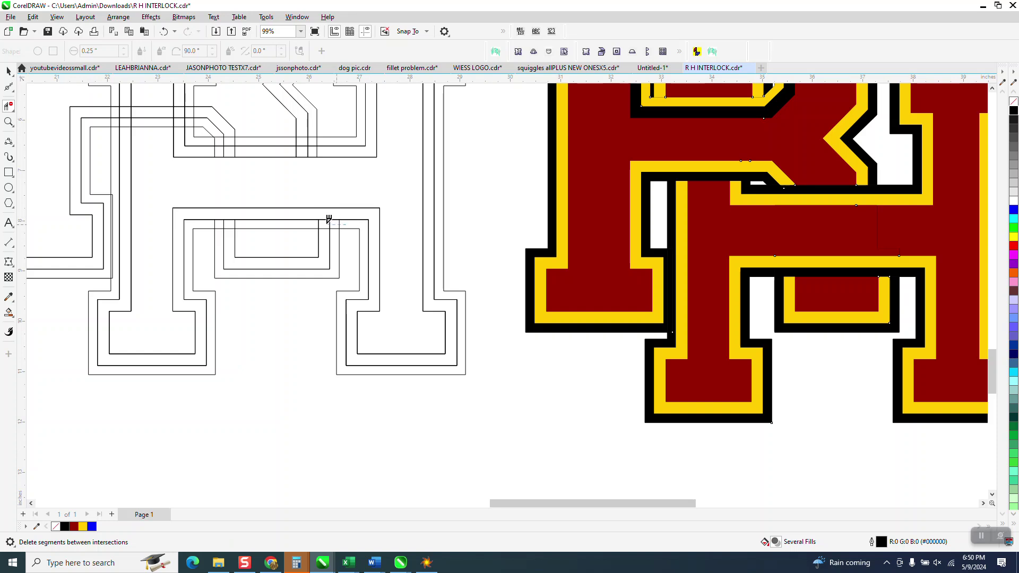
left_click(217, 223)
left_click(199, 147)
left_click_drag(281, 139, 214, 141)
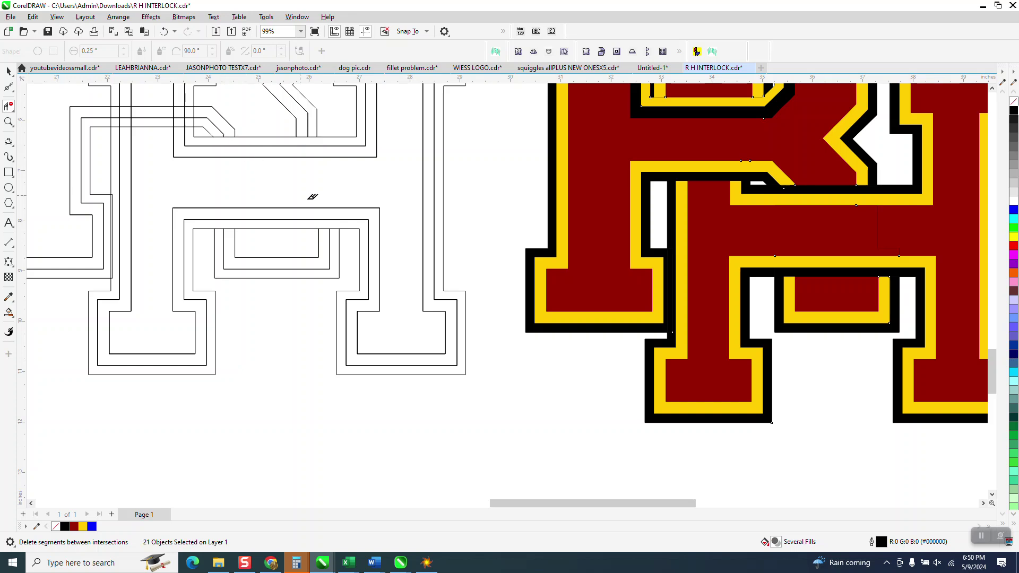
scroll(352, 382, "down", 1)
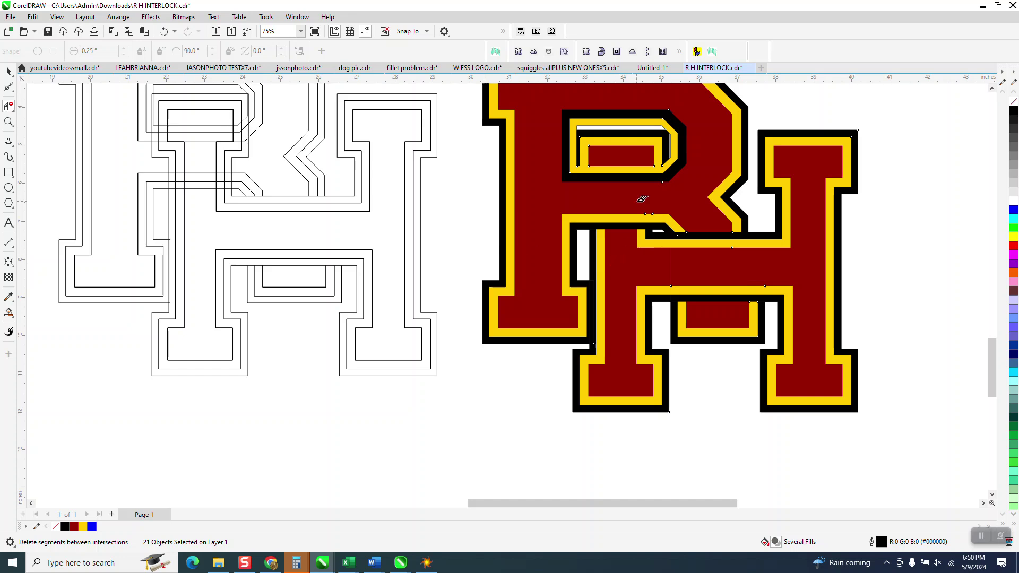
Trim the overlapping segments across the bottom of the R's bowl, undoing one deletion
left_click(9, 121)
left_click(341, 220)
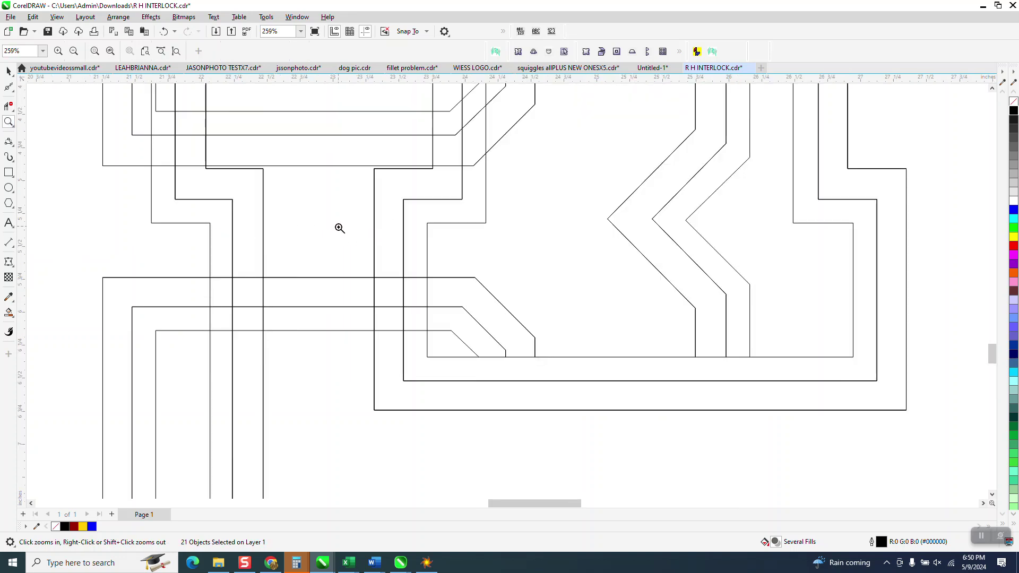
scroll(348, 225, "down", 1)
scroll(376, 228, "down", 1)
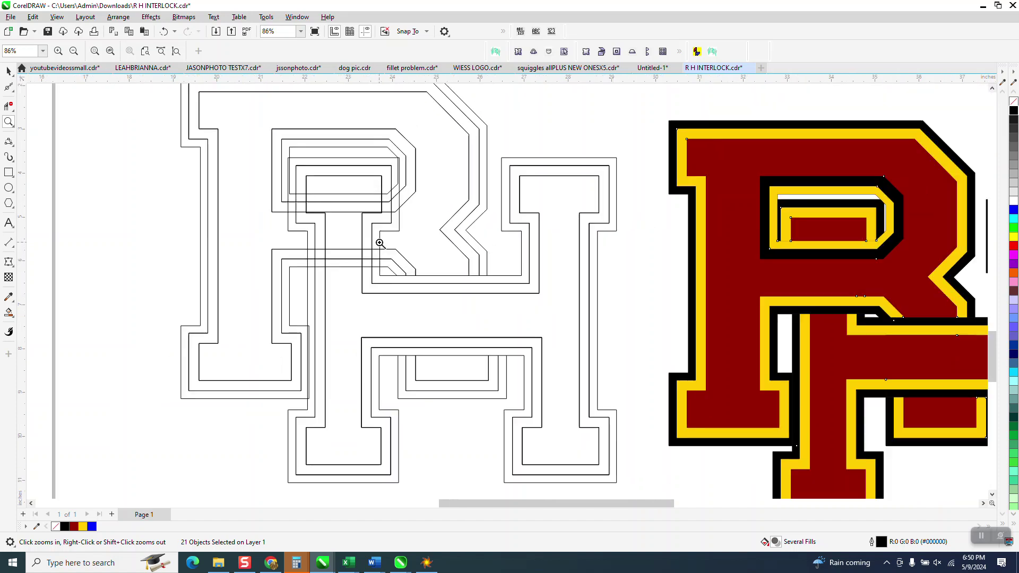
scroll(376, 234, "down", 1)
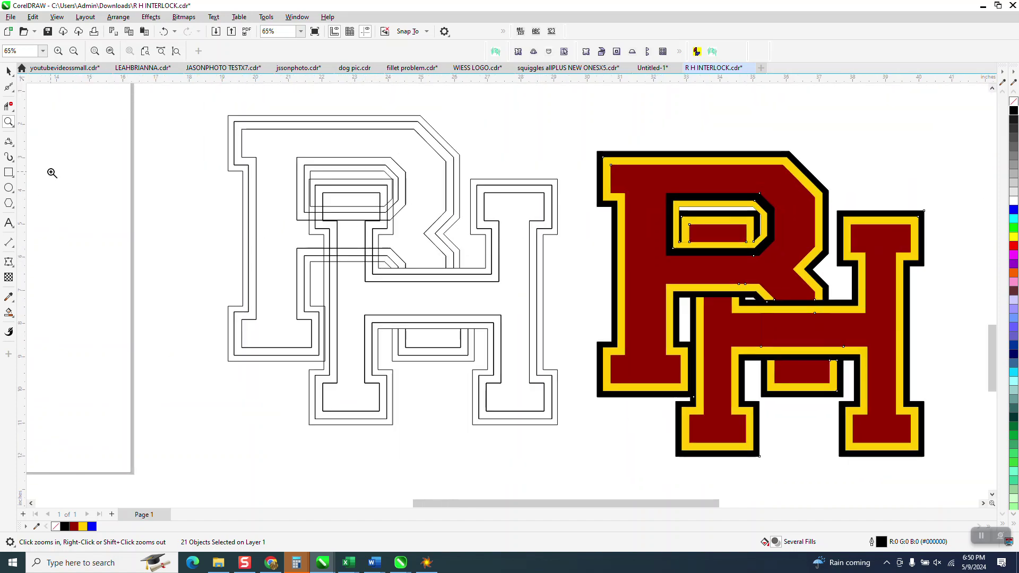
left_click(9, 106)
left_click_drag(304, 230, 399, 229)
left_click(383, 227)
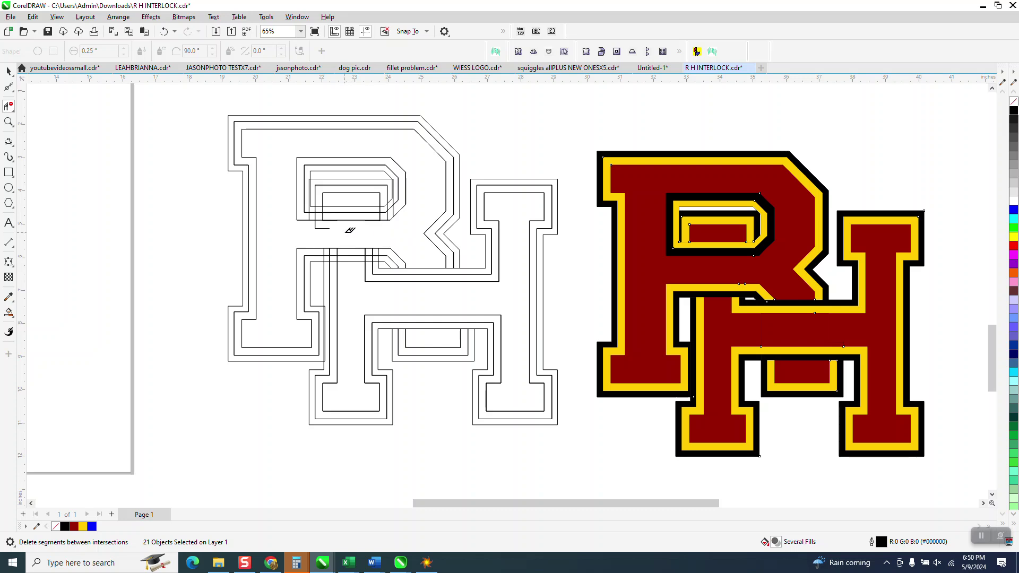
left_click(326, 227)
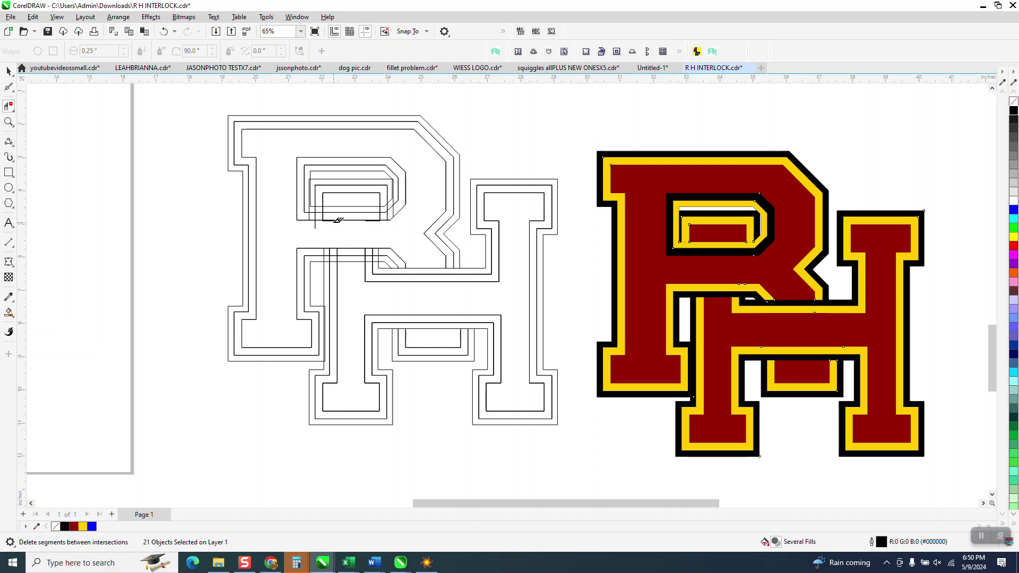
left_click(330, 221)
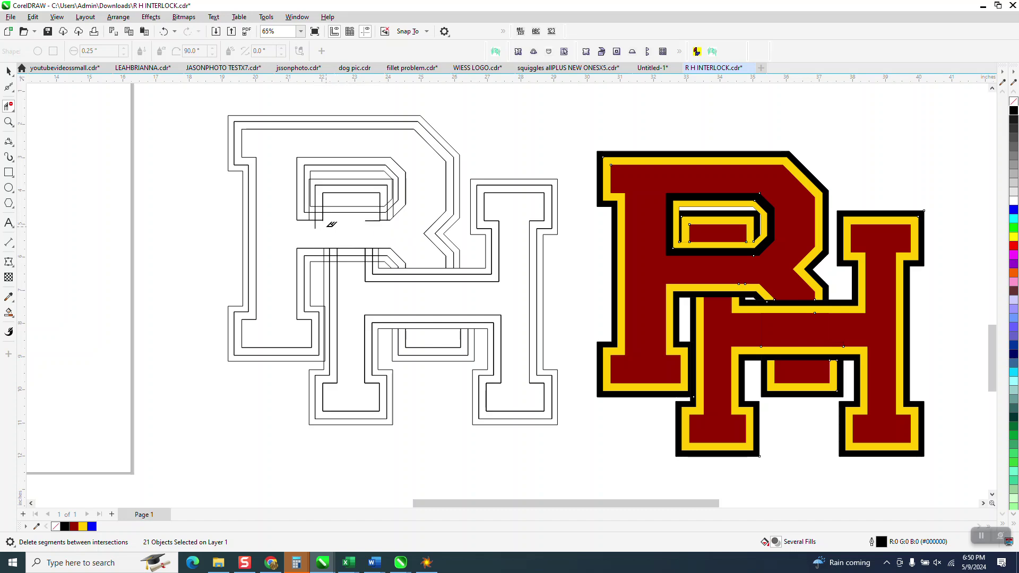
left_click(164, 32)
Zoom closer and delete the short segments and vertical stub beneath the R's bowl
left_click(8, 121)
left_click_drag(298, 208, 470, 259)
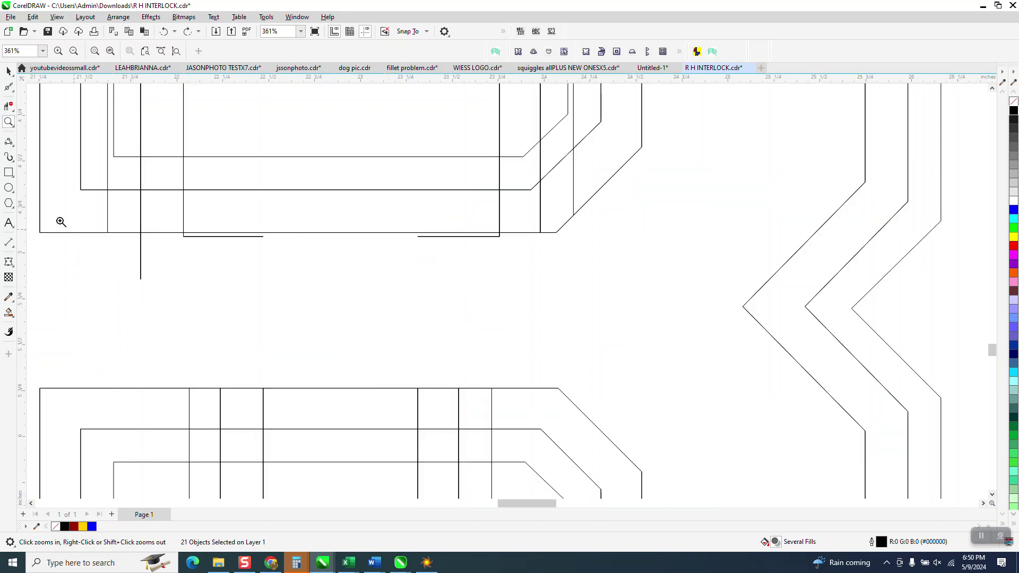
left_click(8, 105)
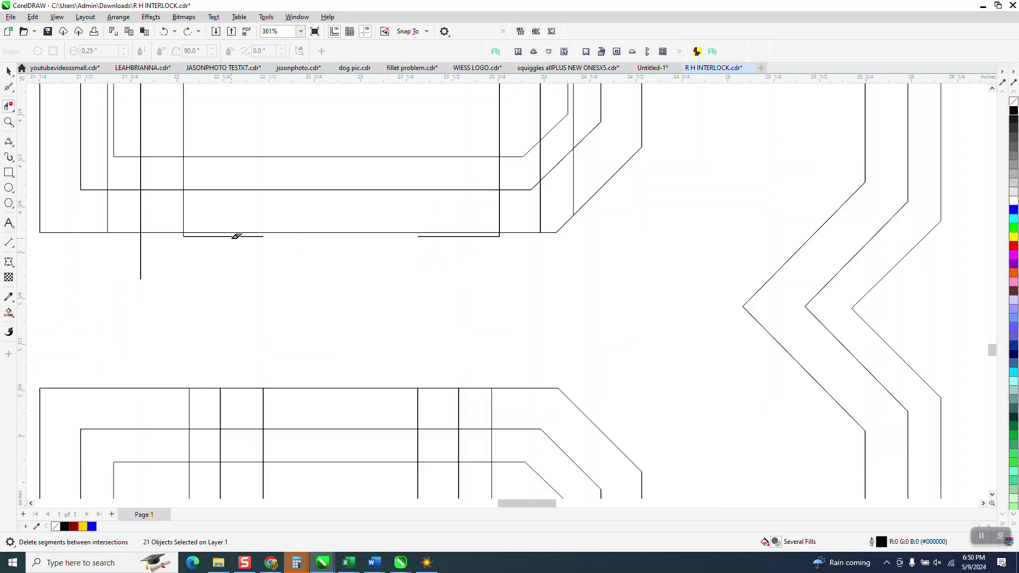
left_click(234, 235)
left_click(142, 249)
left_click(457, 235)
scroll(318, 311, "down", 4)
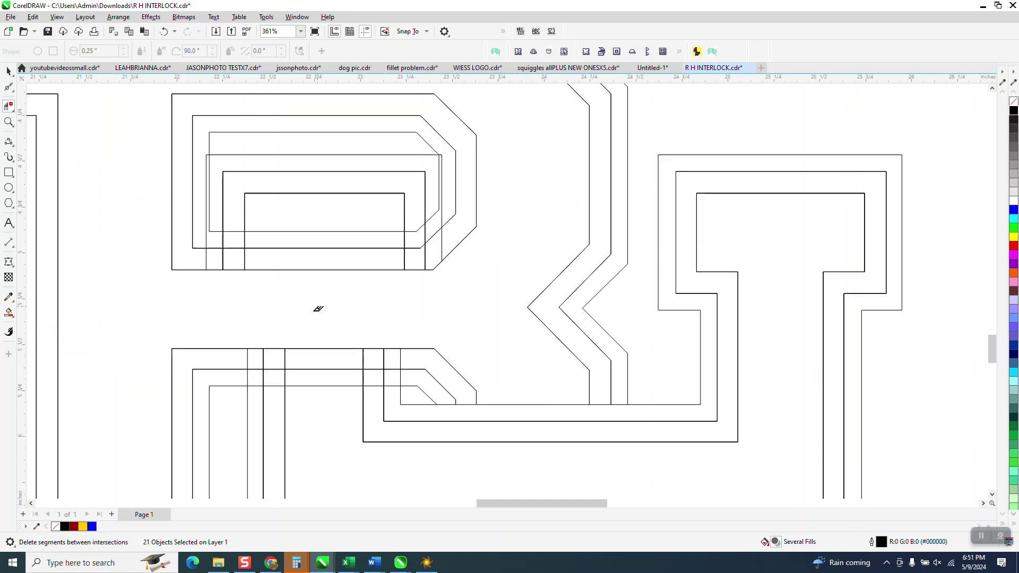
scroll(313, 297, "down", 1)
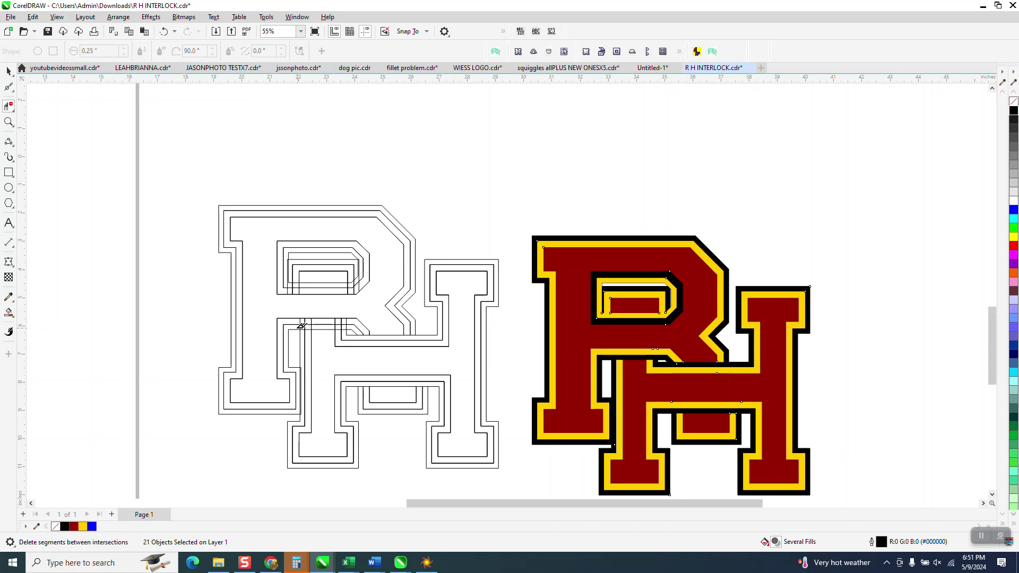
Delete the vertical segments crossing the H's crossbar band near the R's bowl
left_click(9, 121)
left_click_drag(289, 279, 403, 386)
left_click(8, 107)
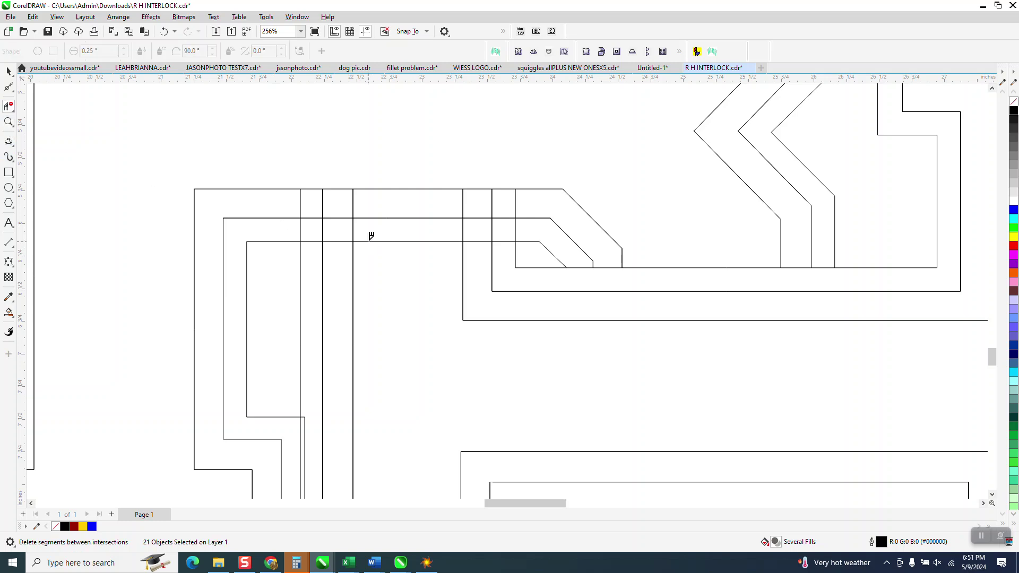
scroll(371, 236, "down", 3)
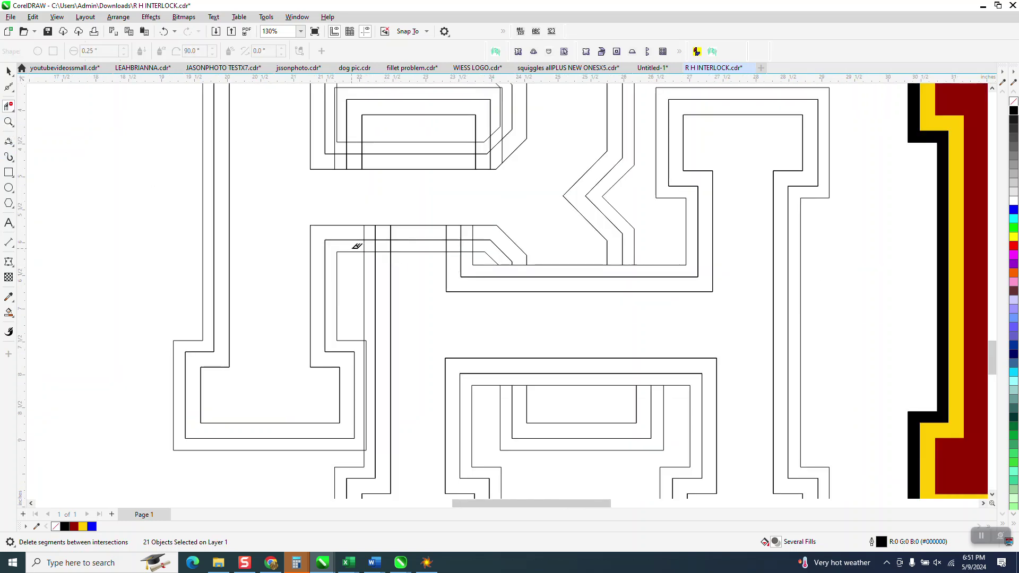
left_click(359, 242)
left_click_drag(478, 245, 478, 245)
scroll(427, 307, "down", 1)
scroll(427, 307, "down", 1)
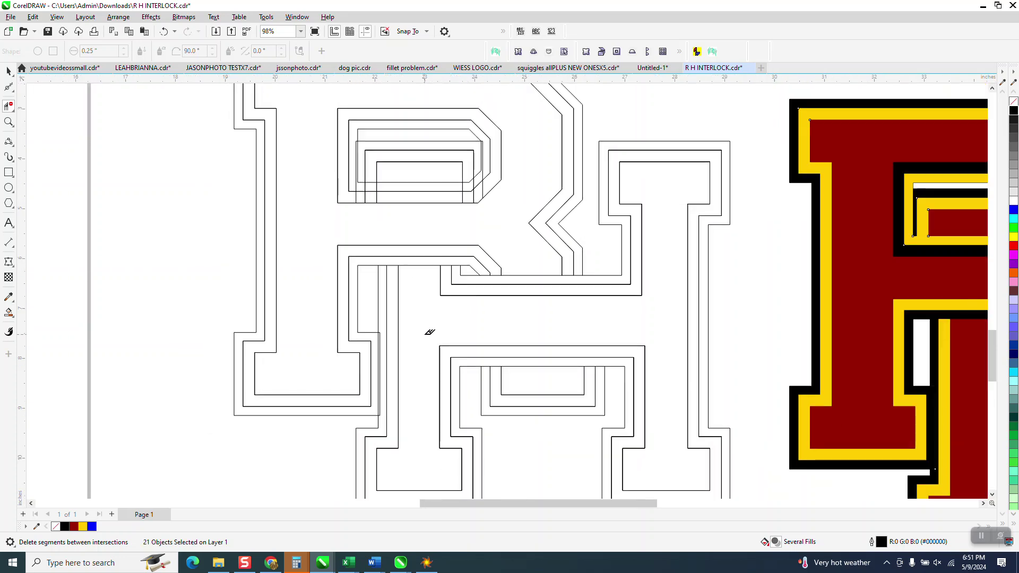
scroll(425, 320, "down", 1)
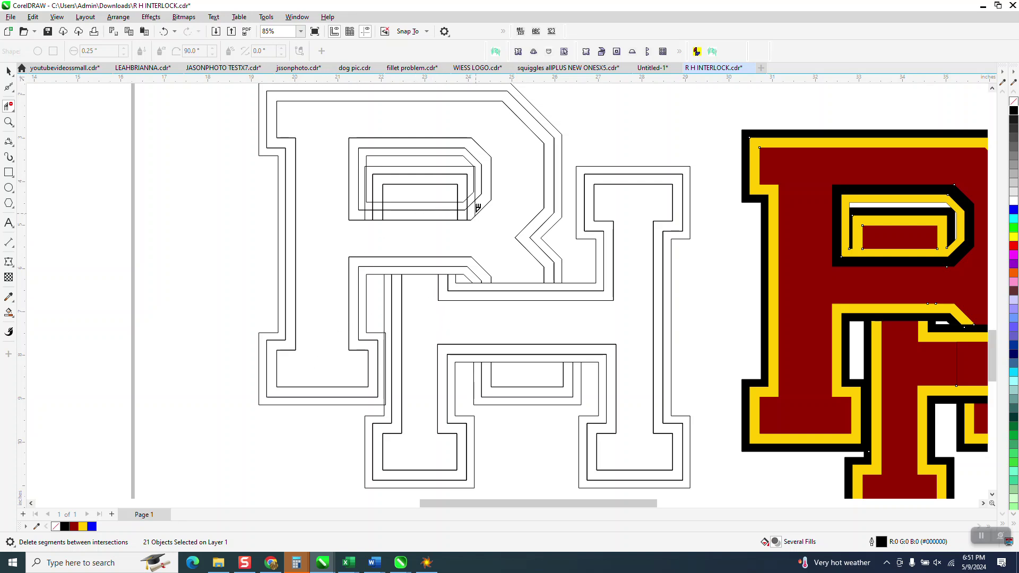
Zoom into the R's counter and remove the stray vertical segments running through it
left_click(8, 122)
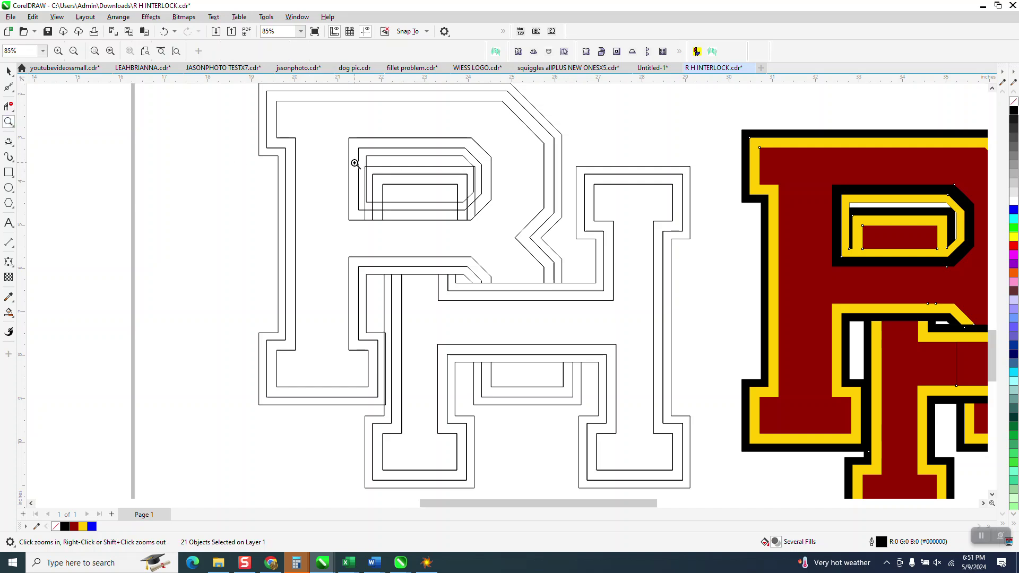
left_click_drag(355, 164, 584, 281)
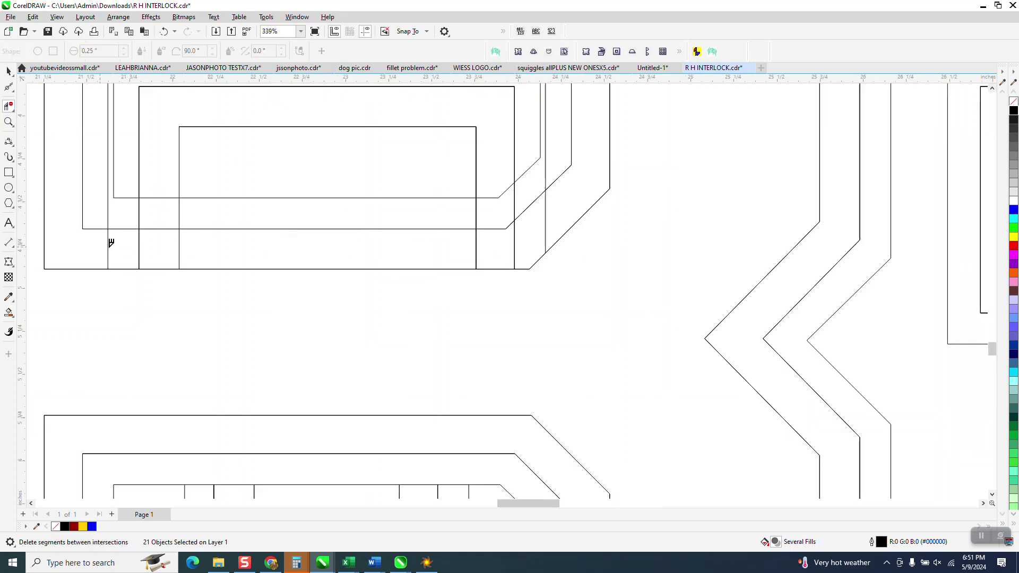
mouse_move(421, 241)
left_mouse_down()
mouse_move(465, 252)
mouse_move(563, 216)
left_mouse_up()
scroll(491, 276, "down", 2)
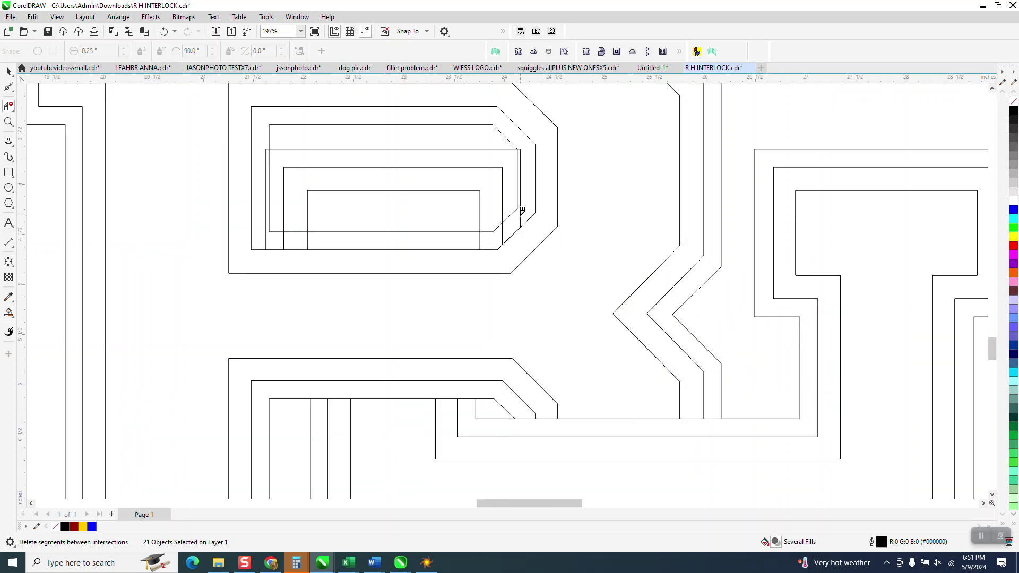
left_click(522, 211)
left_click(501, 234)
left_click(308, 238)
left_click(286, 241)
left_click(266, 237)
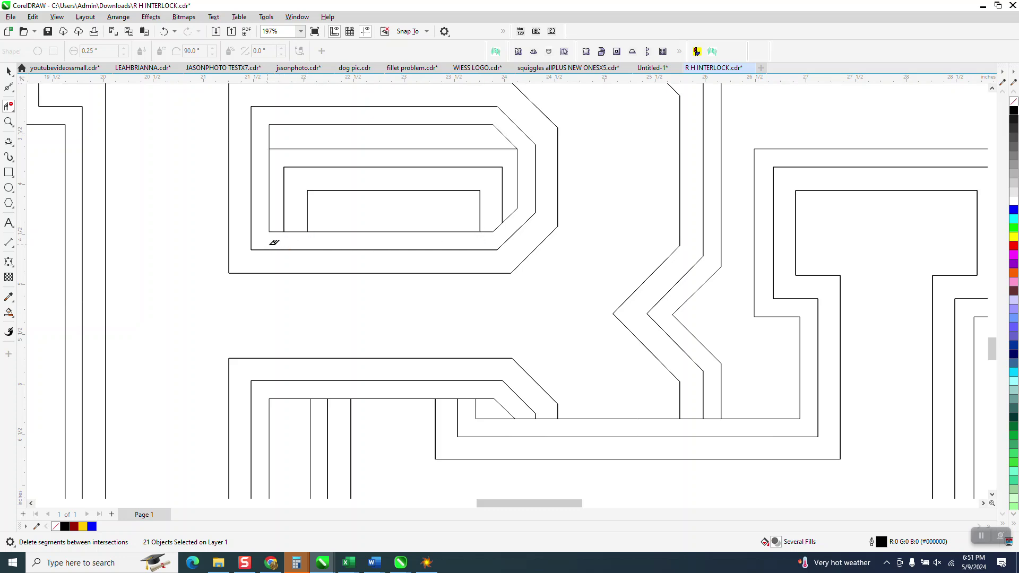
scroll(290, 256, "down", 2)
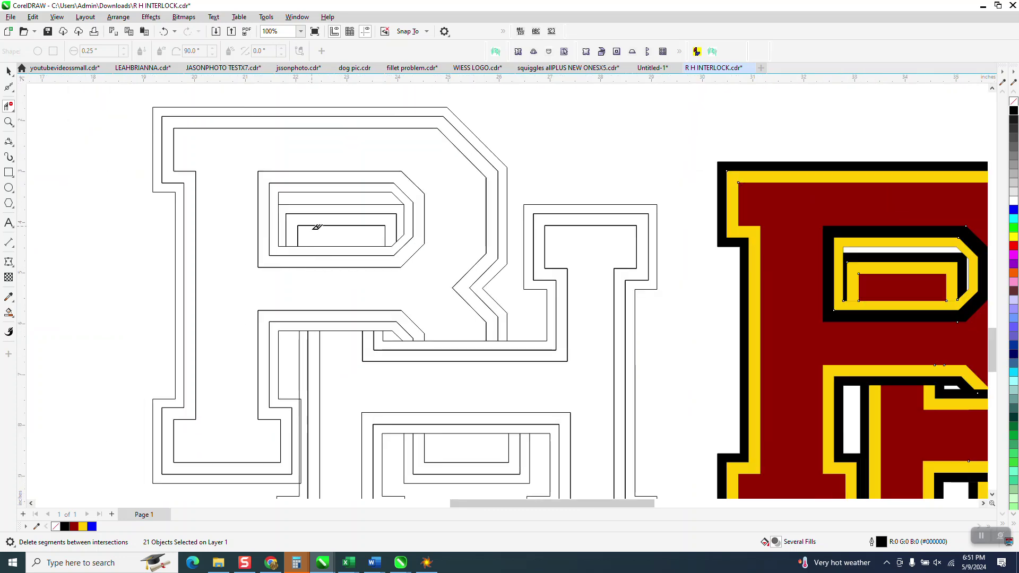
scroll(387, 207, "down", 2)
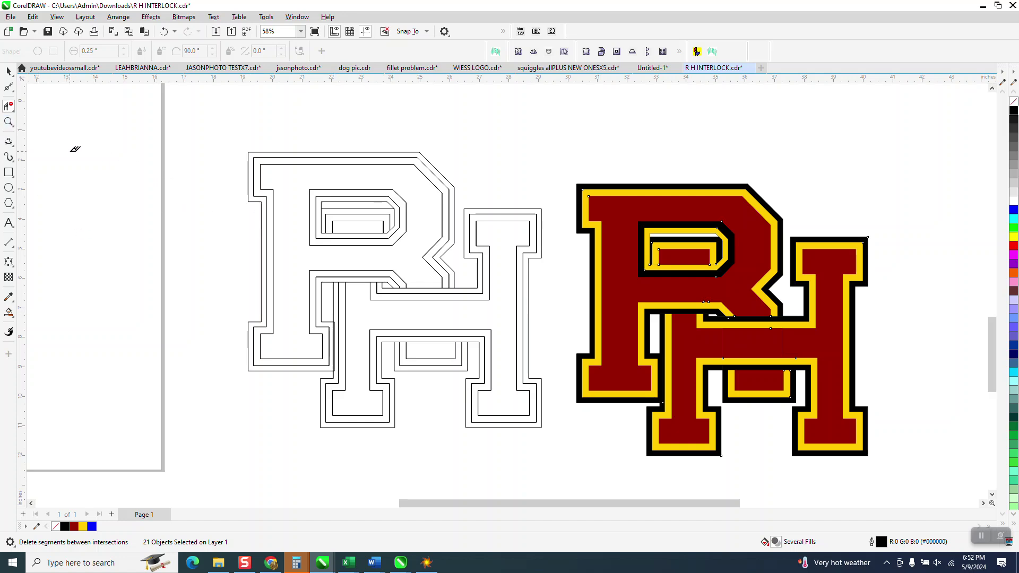
Zoom on the lower outline RH and delete one more stray line segment
left_click(9, 122)
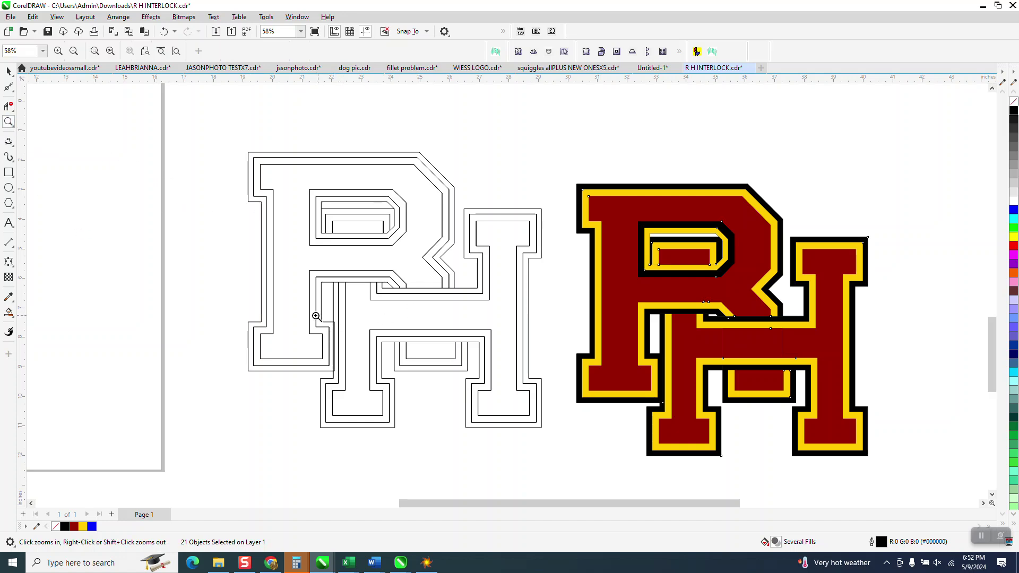
left_click_drag(314, 313, 421, 412)
left_click(8, 106)
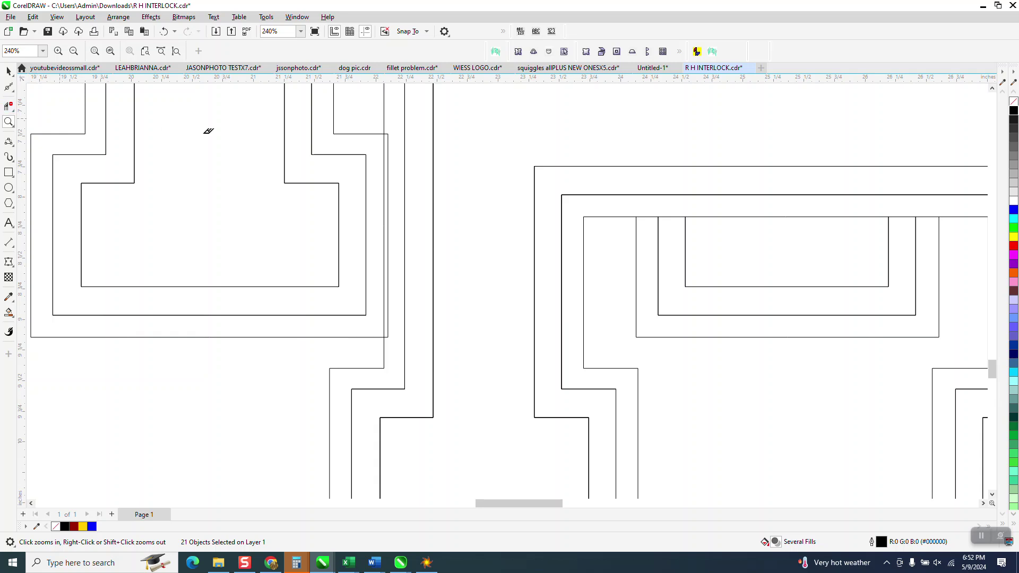
left_click(386, 147)
scroll(405, 225, "down", 5)
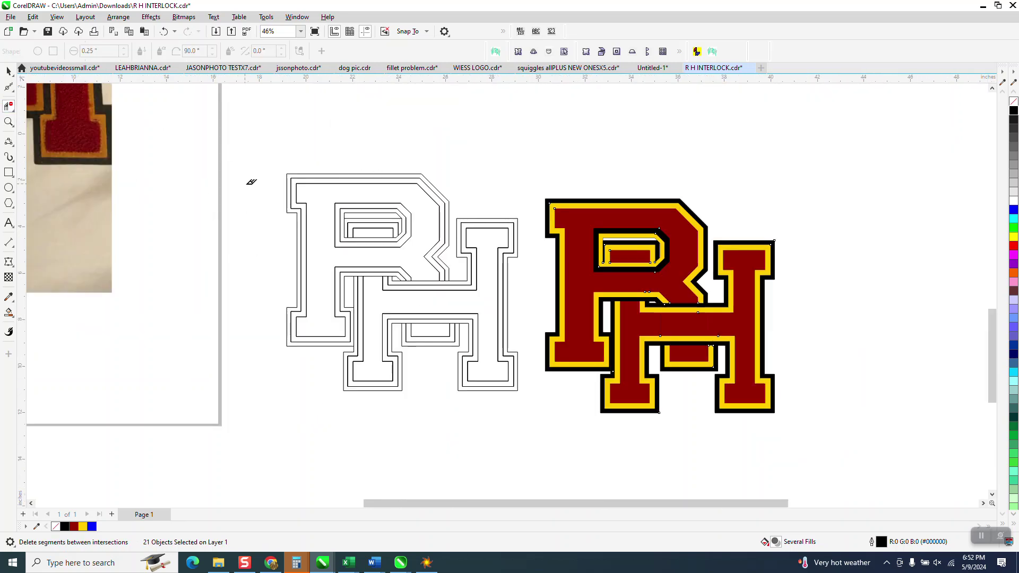
Smart Fill the inner R and H shapes with maroon sampled from the coloured R
left_click(9, 312)
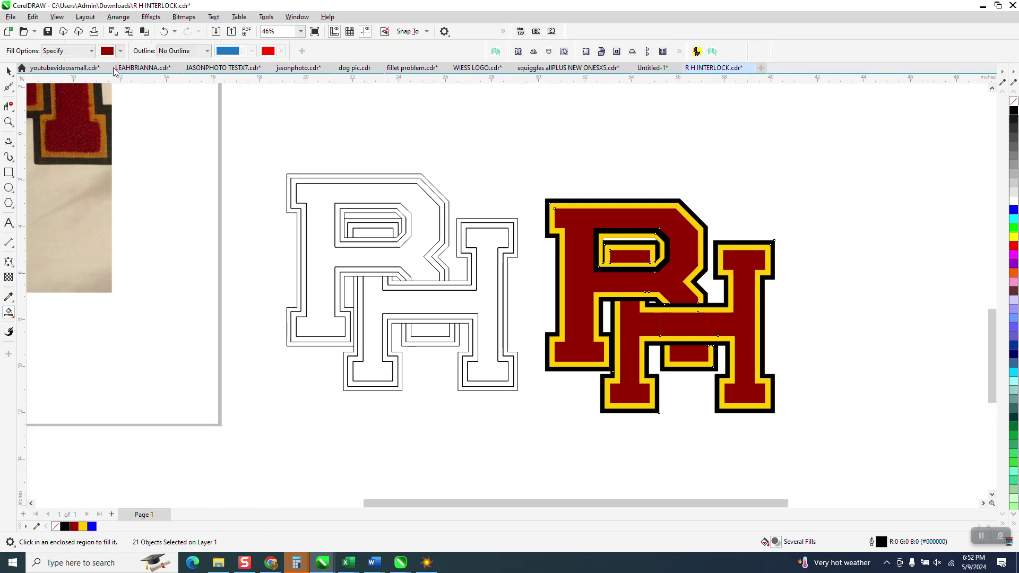
left_click(121, 51)
left_click(210, 222)
left_click(579, 214)
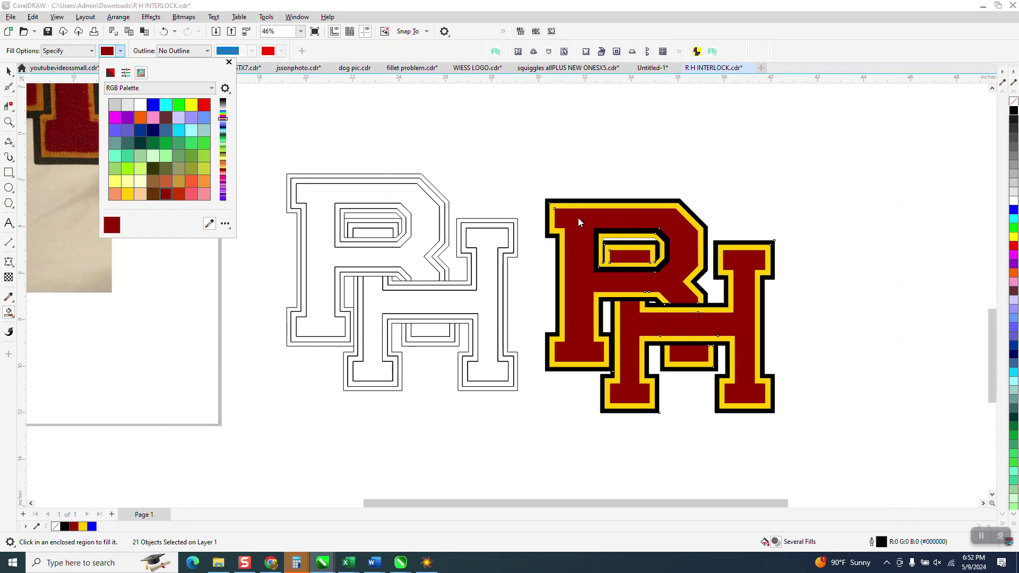
left_click(421, 204)
left_click(421, 204)
left_click(454, 306)
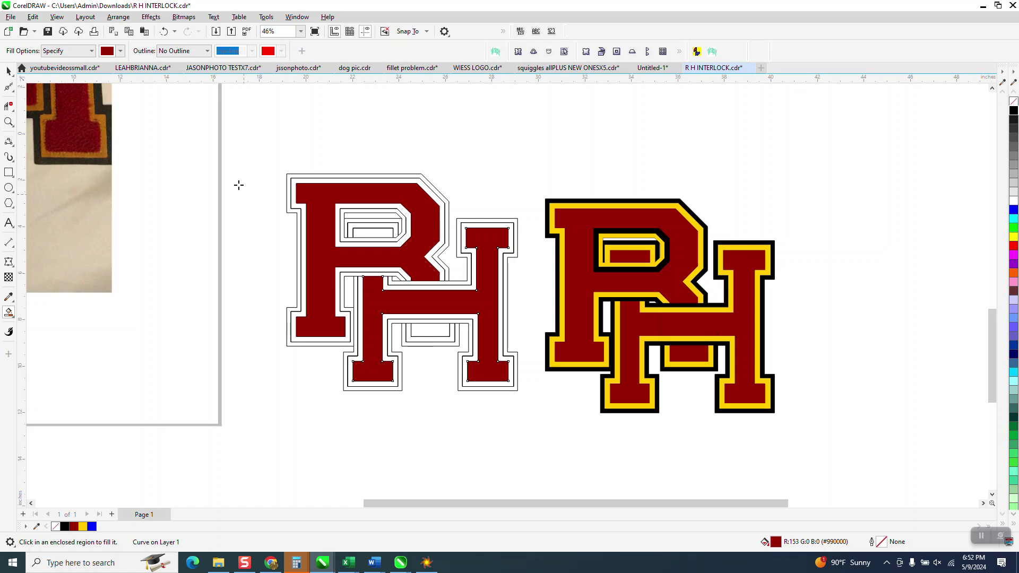
left_click(120, 51)
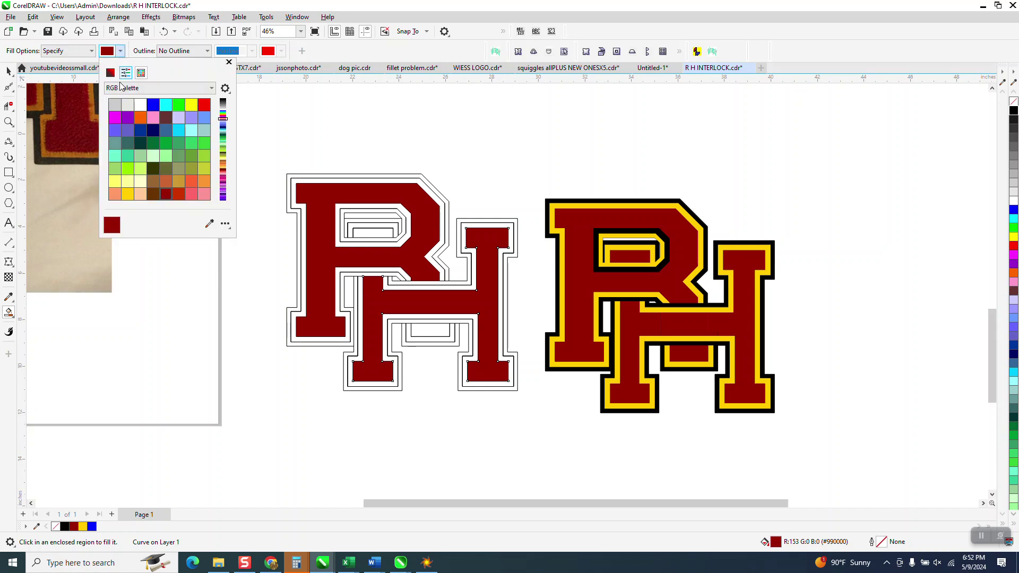
left_click(210, 222)
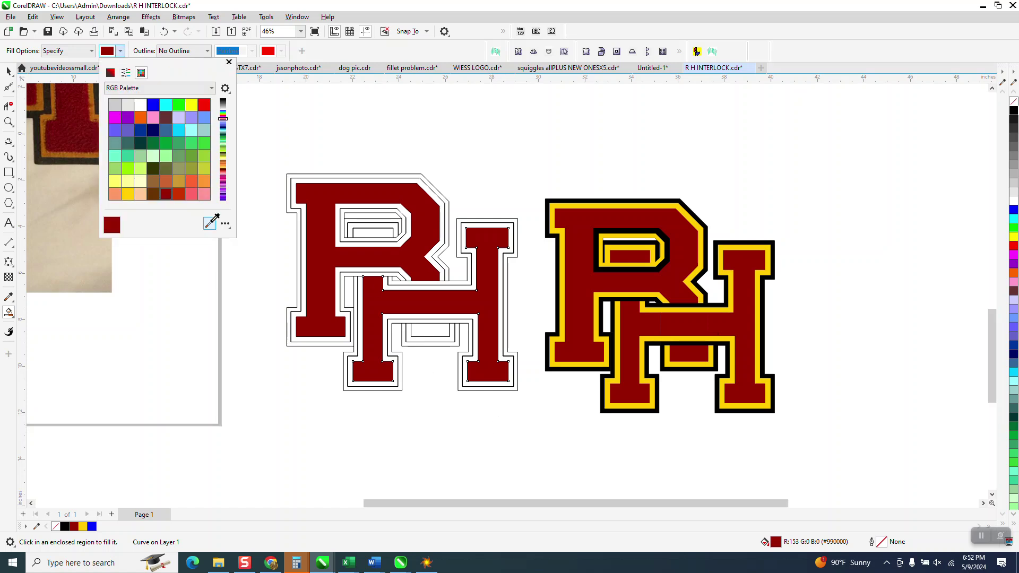
Fill the outer bands around the R, H and their counters with black sampled from the coloured logo
left_click(584, 202)
left_click(437, 195)
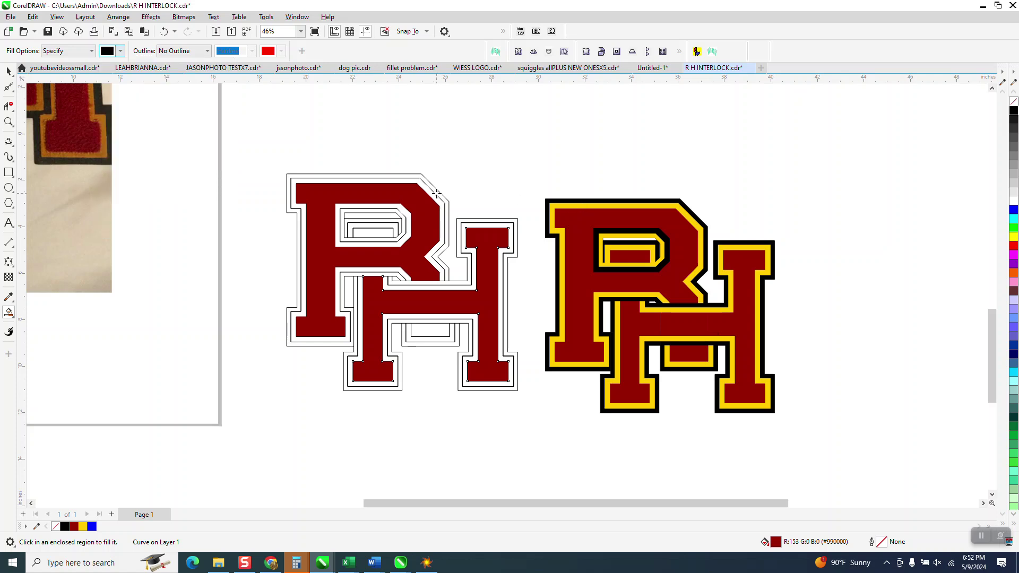
left_click(438, 195)
left_click(488, 222)
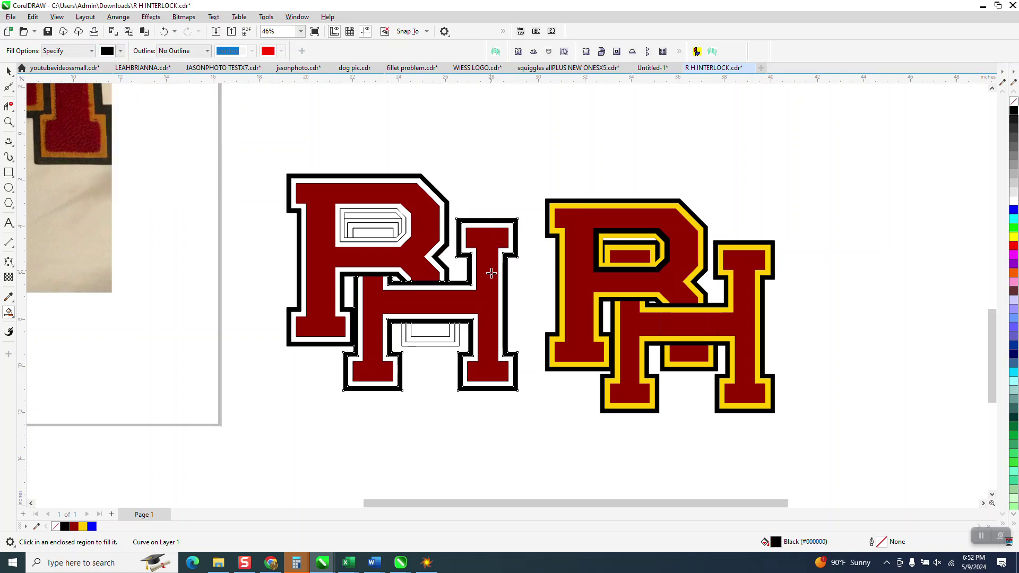
left_click(460, 325)
left_click(458, 324)
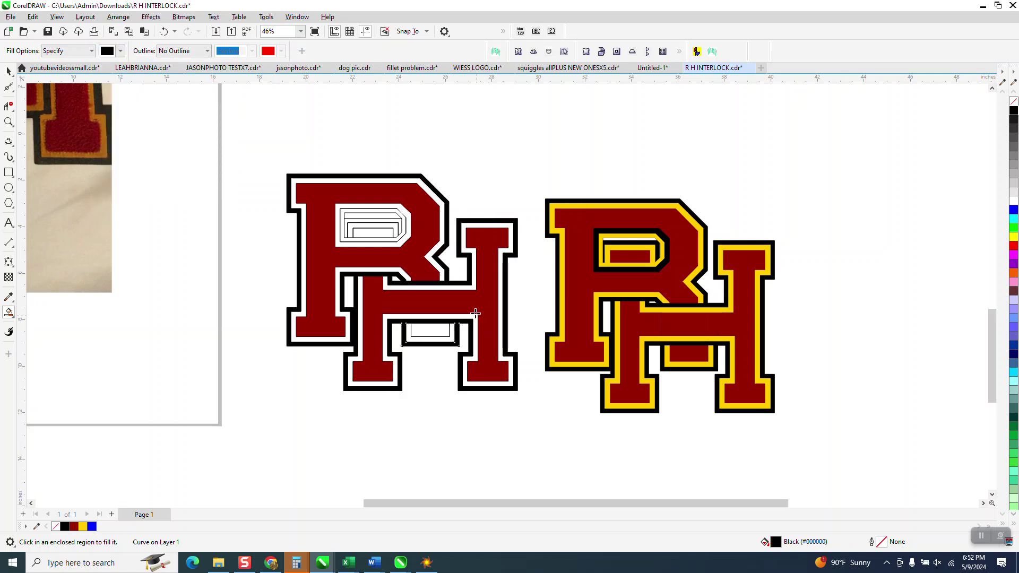
left_click(408, 215)
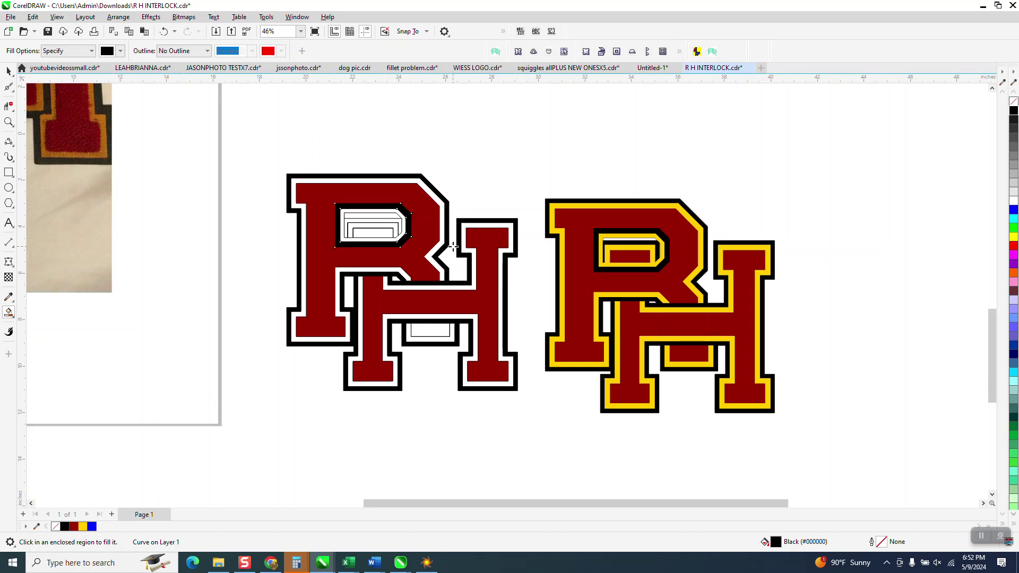
left_click(390, 221)
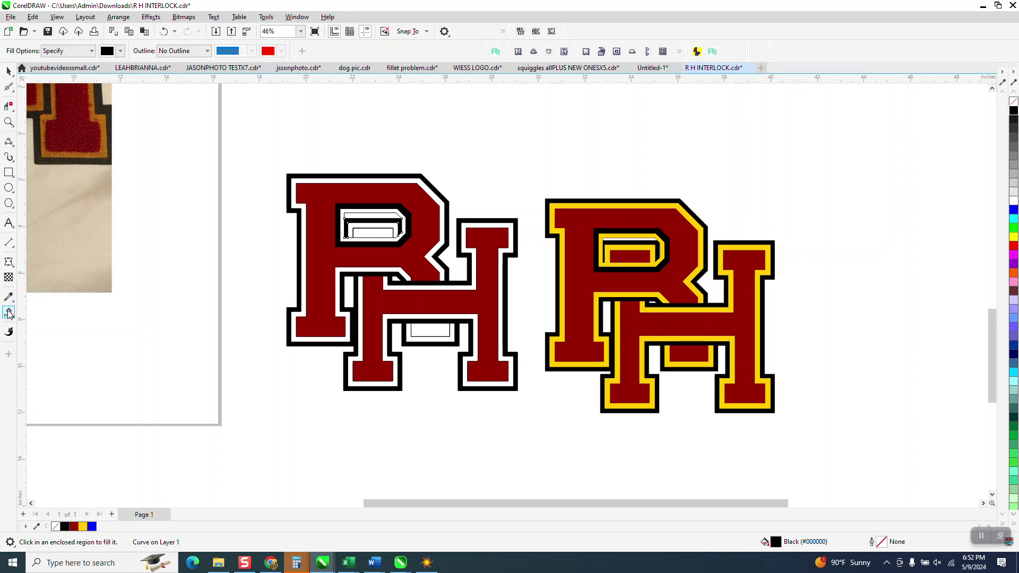
Sample the R's dark red and fill the H's lower counter and the R's counter pocket
left_click(120, 50)
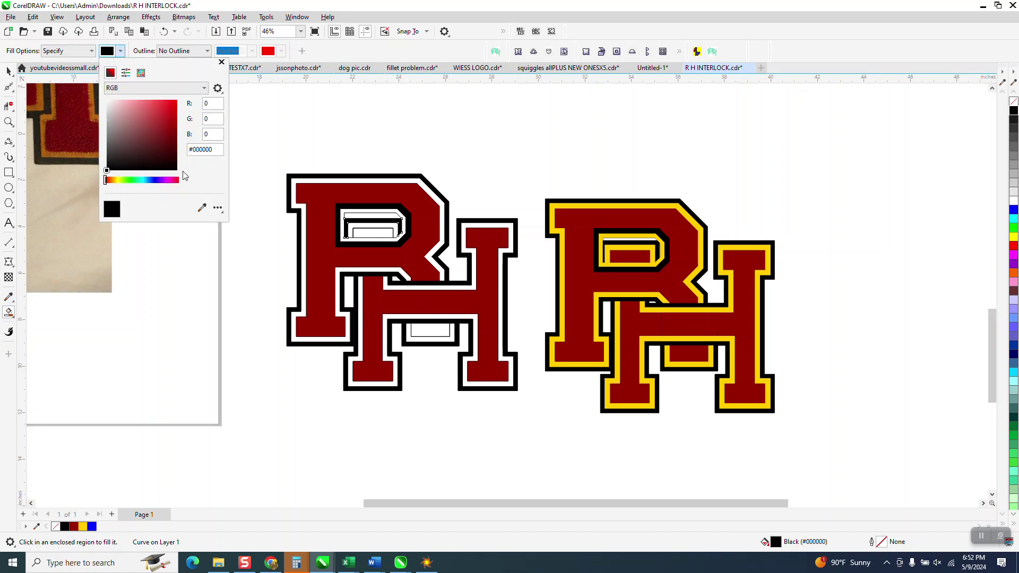
left_click(202, 208)
left_click(372, 200)
left_click(436, 326)
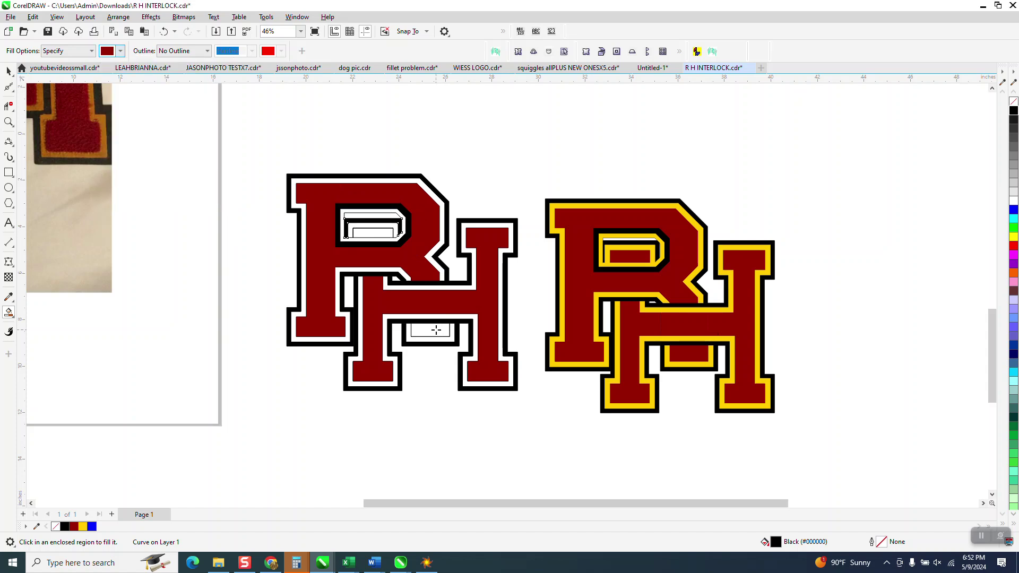
left_click(376, 234)
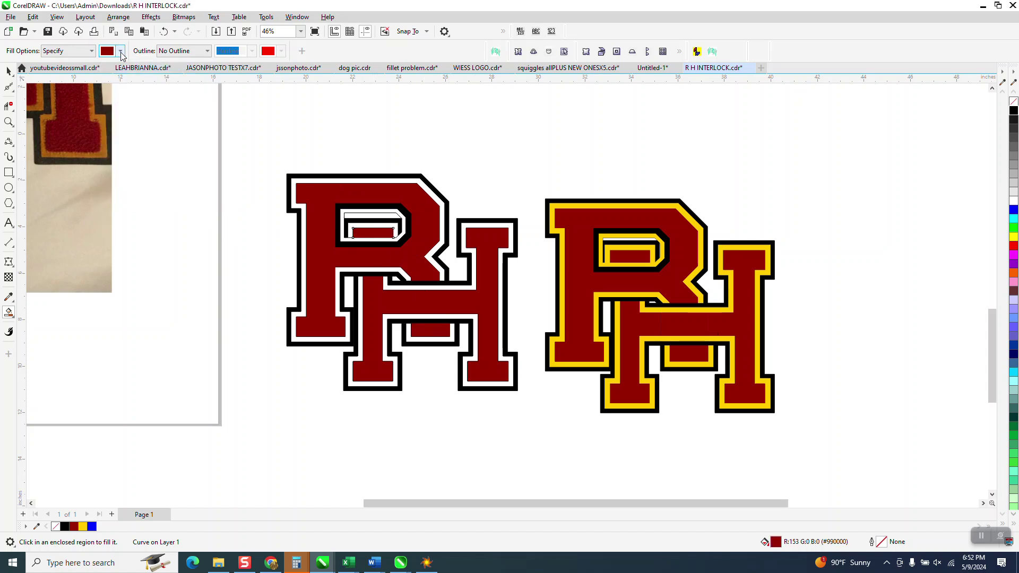
Sample yellow from the right RH and fill the bands around the R, H and their counters
left_click(121, 51)
left_click(208, 223)
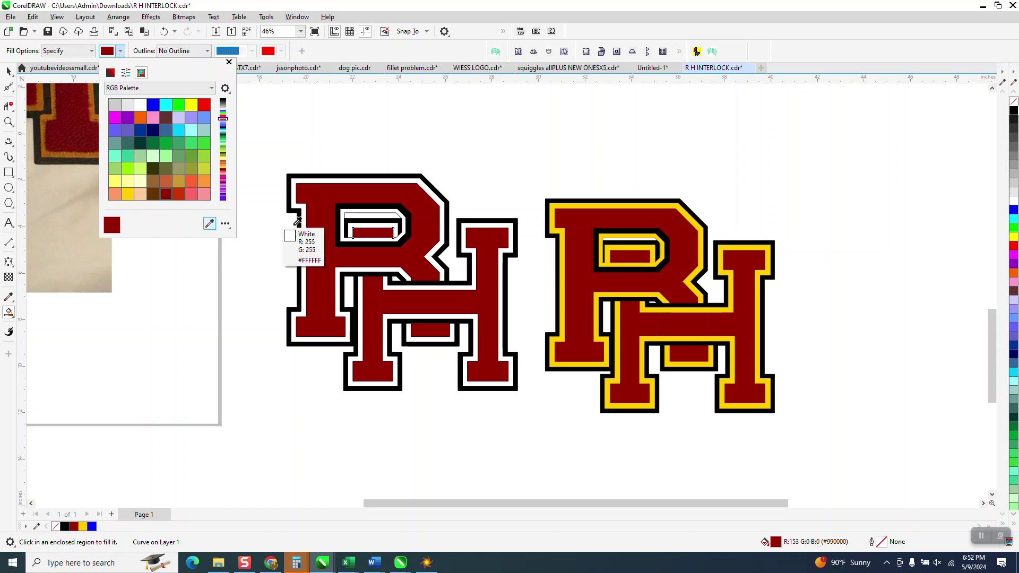
left_click(559, 207)
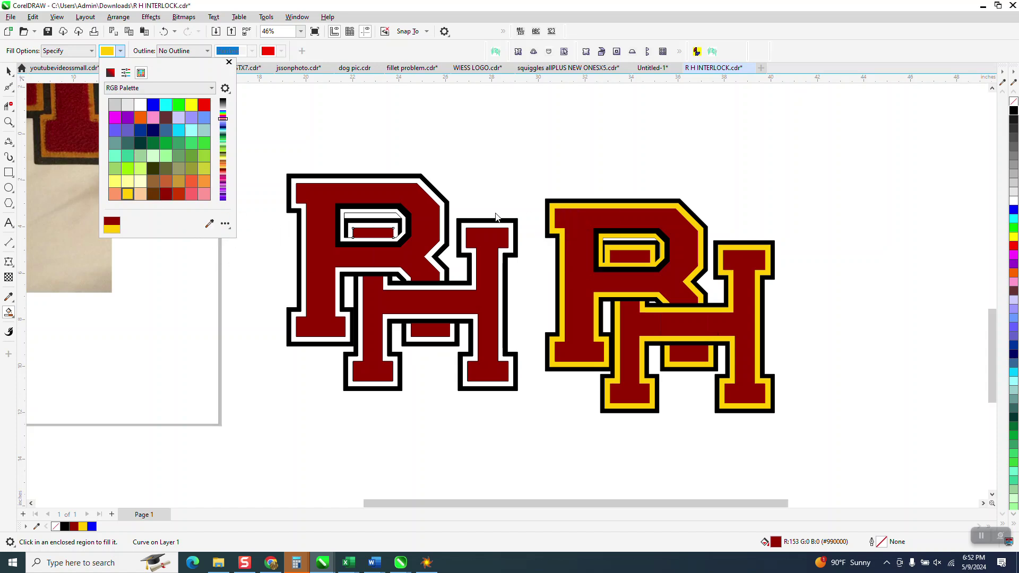
left_click(385, 219)
left_click(385, 216)
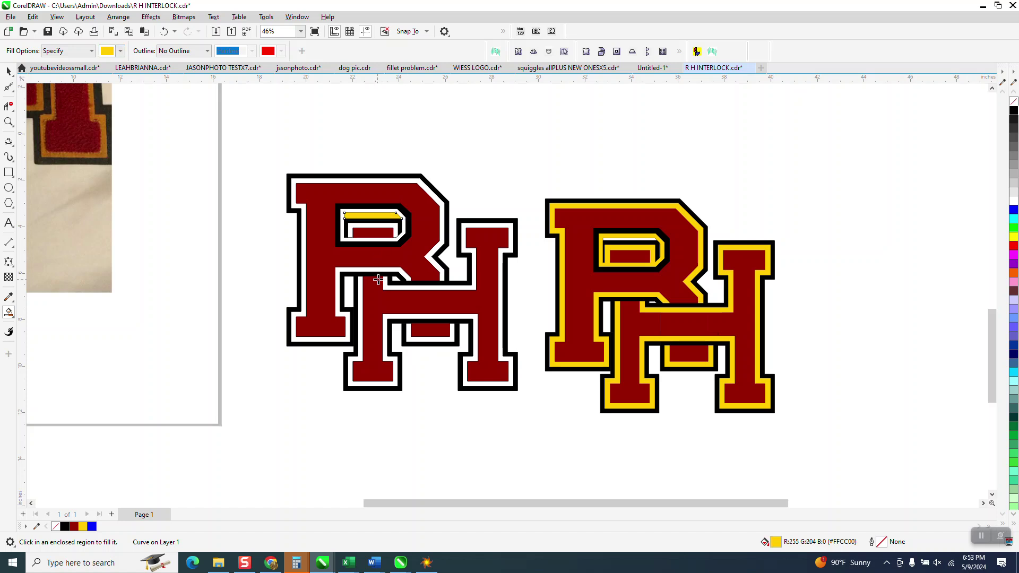
left_click(390, 285)
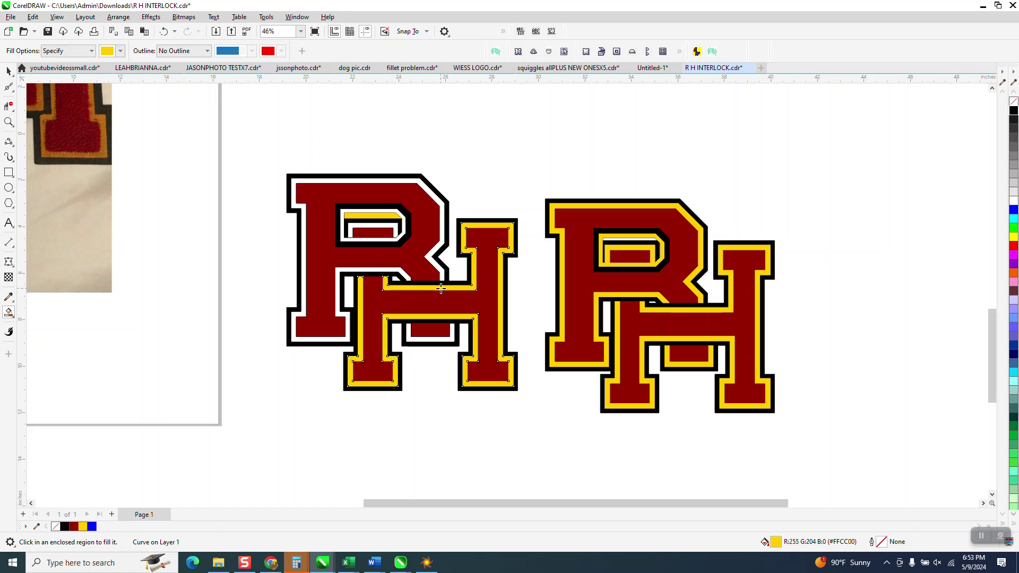
left_click(444, 231)
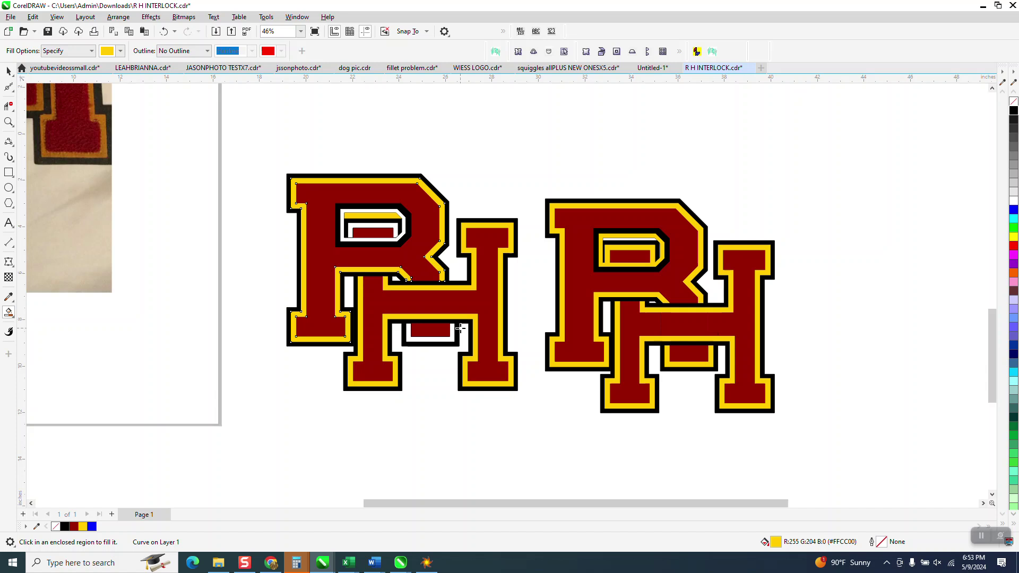
left_click(453, 336)
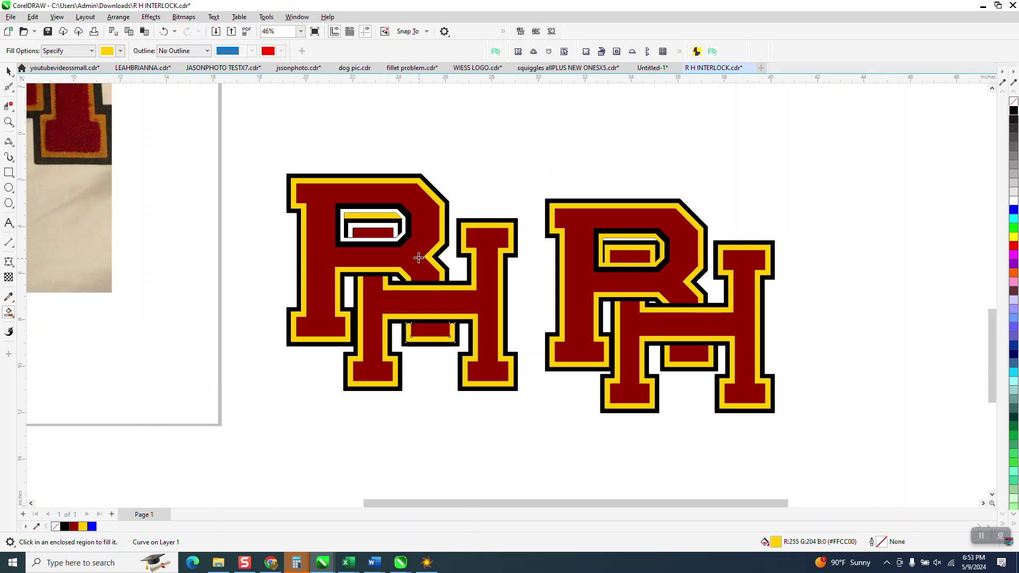
left_click(397, 226)
Undo the accidental yellow silhouette fill and delete the misplaced yellow strip in the R's counter
left_click(339, 156)
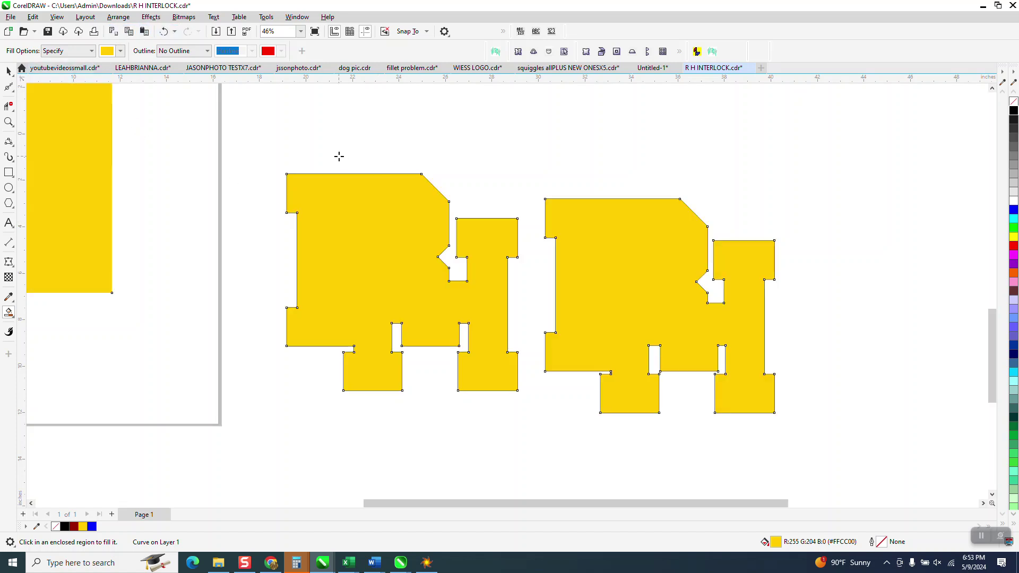
left_click(164, 31)
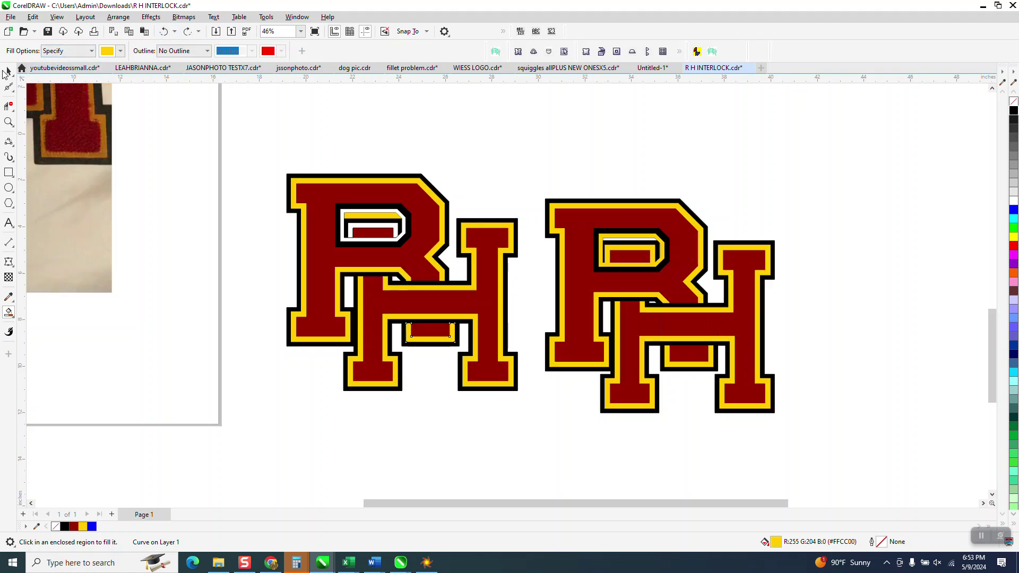
left_click(8, 71)
left_click(389, 219)
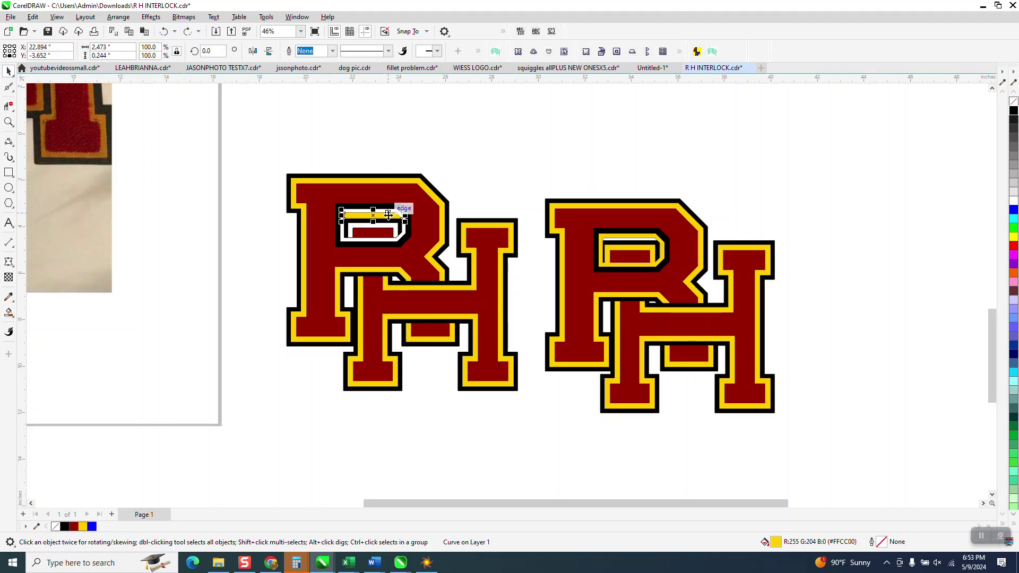
key("Delete")
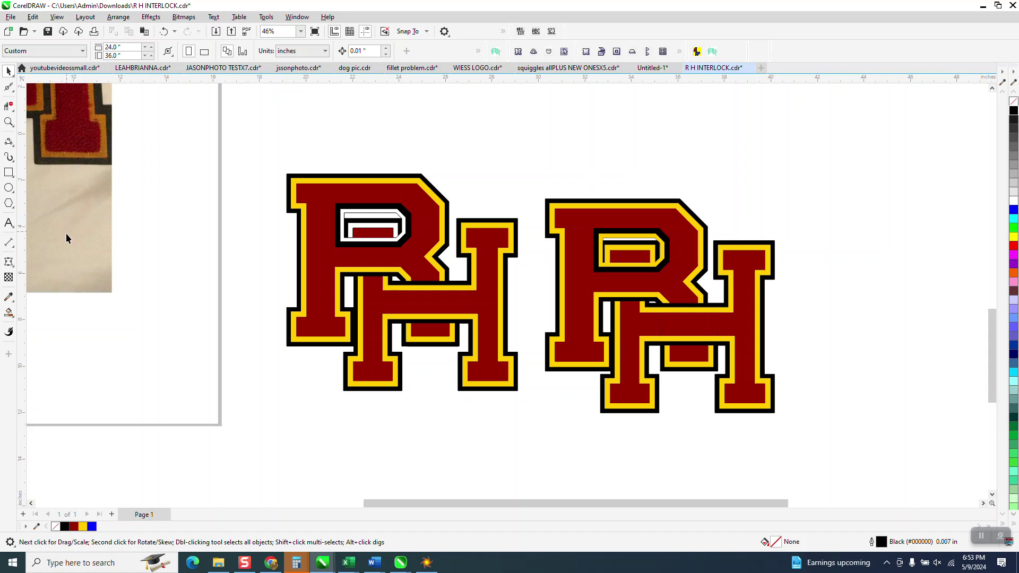
Smart Fill the outer and inner bands of the left R's counter yellow, then deselect
left_click(9, 312)
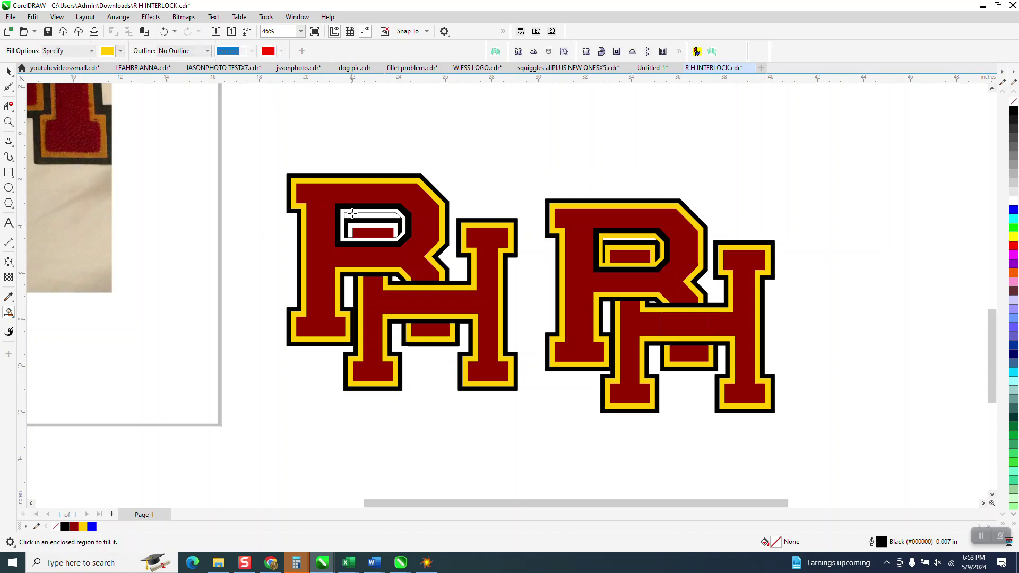
left_click(355, 214)
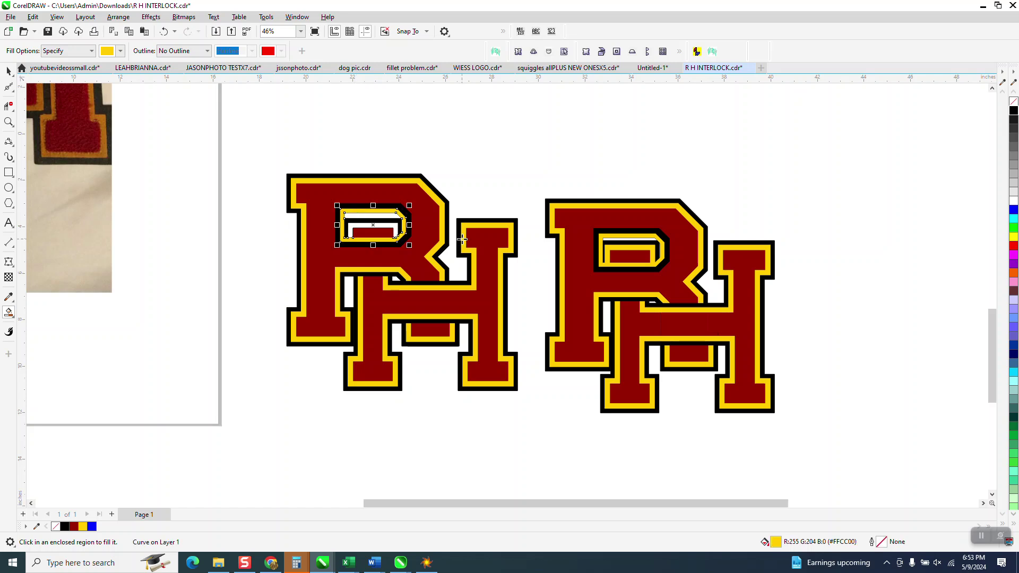
left_click(395, 228)
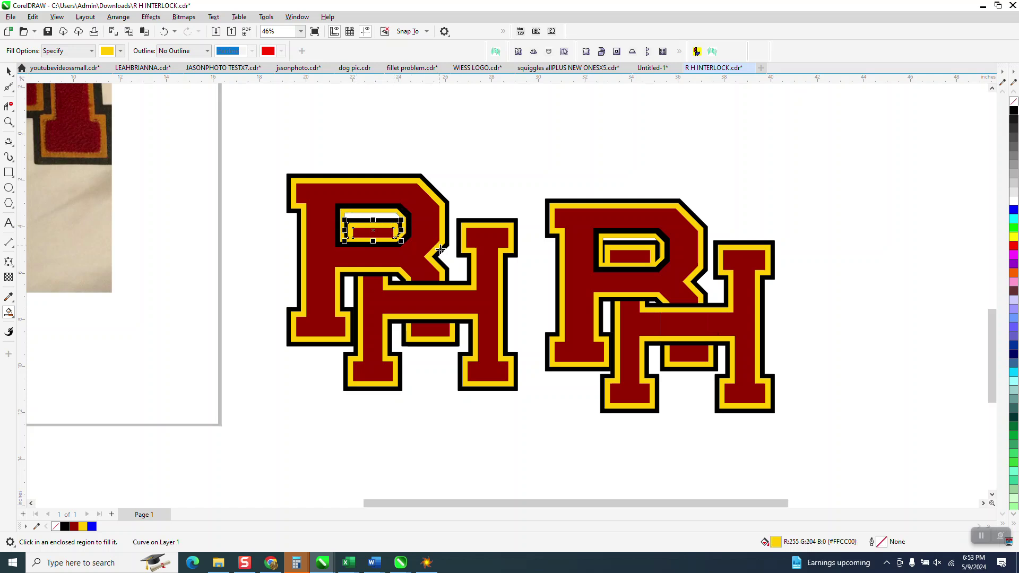
left_click(9, 71)
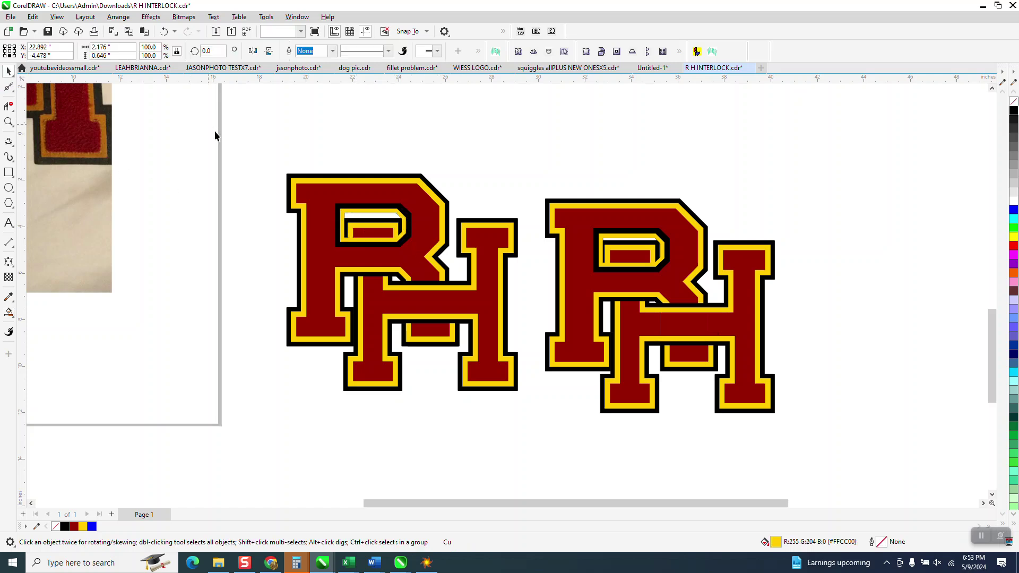
left_click(214, 131)
scroll(296, 194, "down", 1)
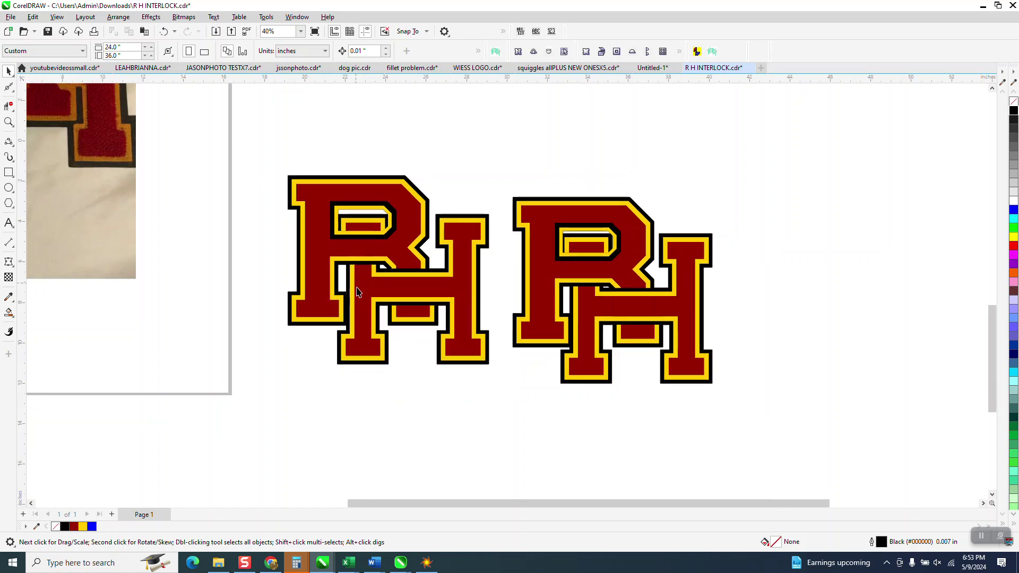
Zoom in on the reference patch photo to compare it with the left RH
scroll(450, 345, "down", 4)
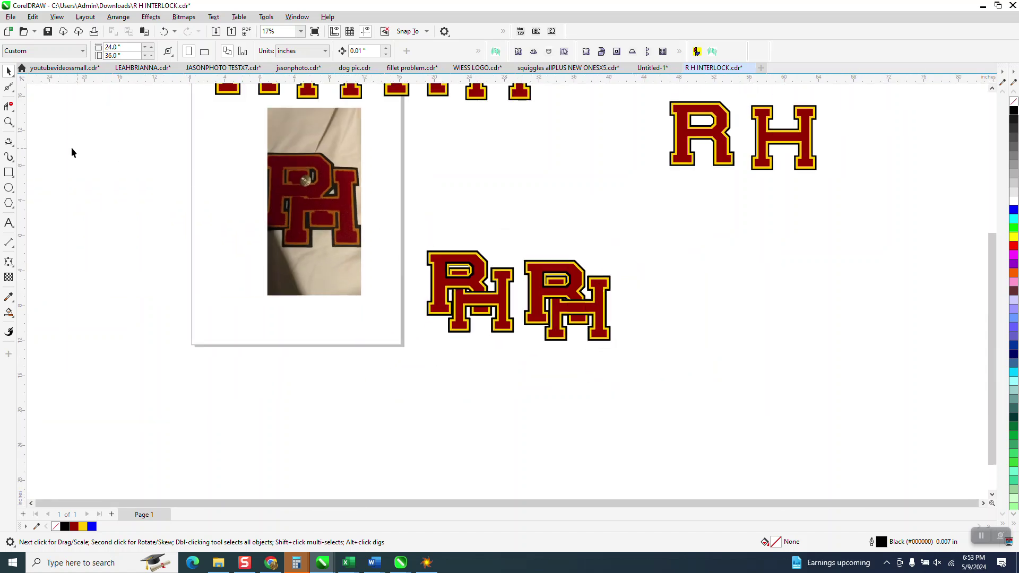
left_click(8, 121)
left_click_drag(256, 155, 431, 261)
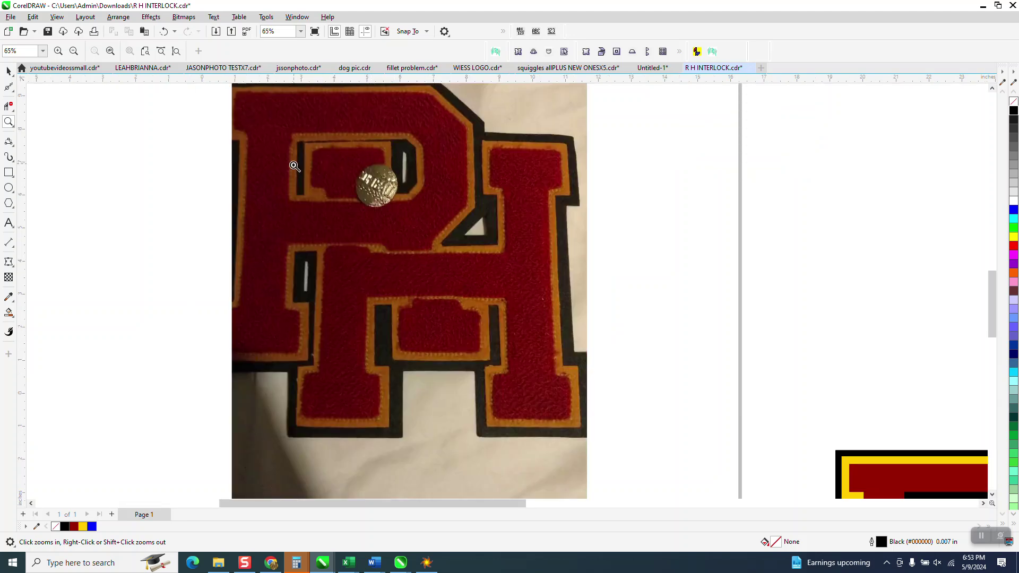
scroll(295, 166, "down", 3)
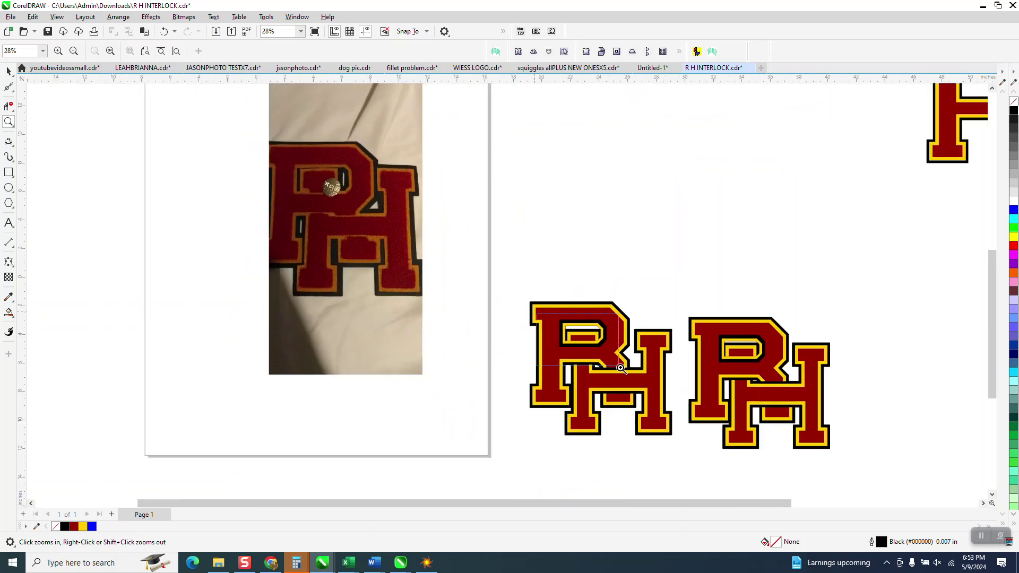
Zoom to the left RH monogram and marquee-select all sixteen of its pieces
left_click_drag(620, 368, 621, 368)
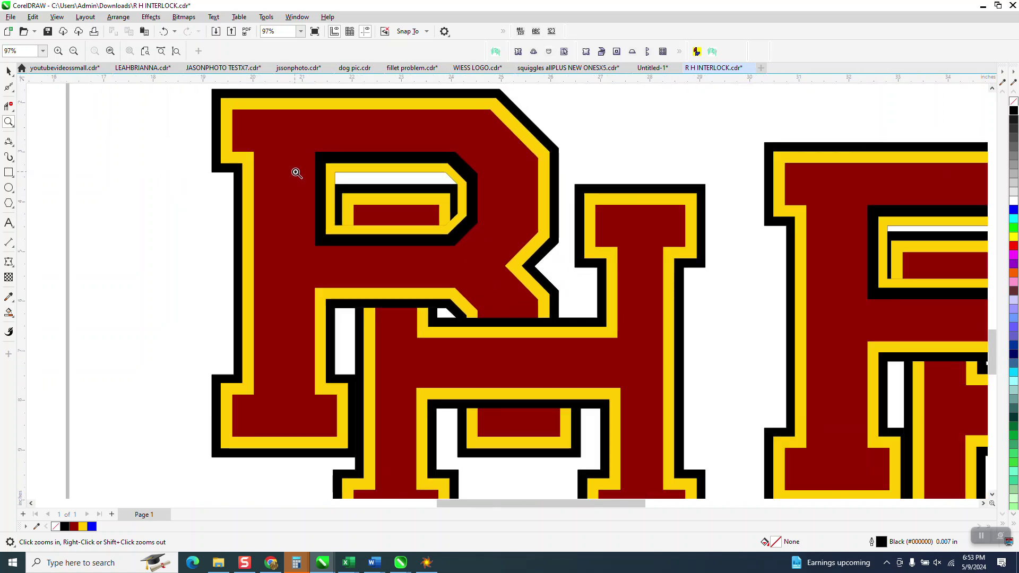
scroll(296, 173, "down", 4)
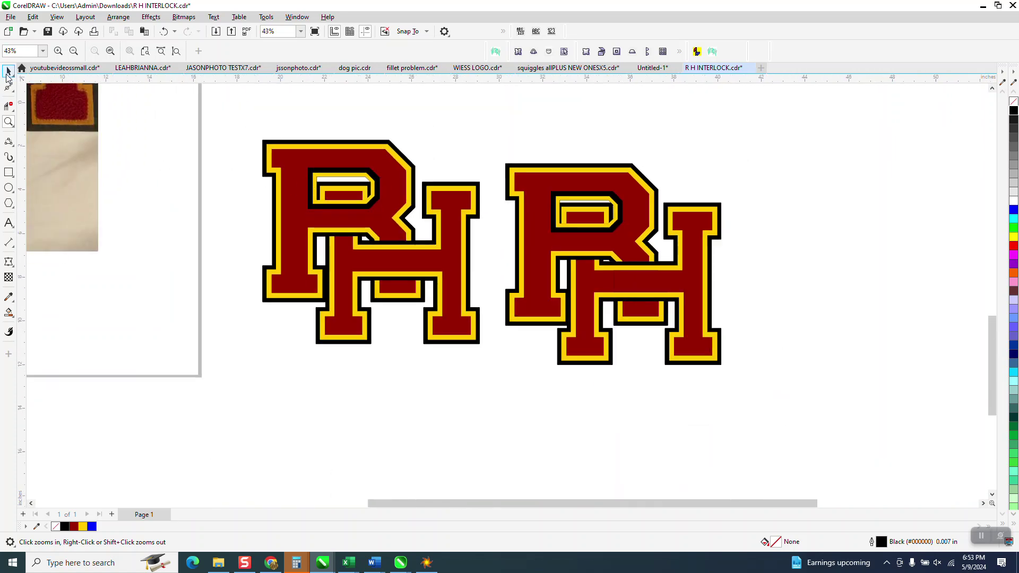
left_click(8, 74)
left_click_drag(248, 118, 521, 365)
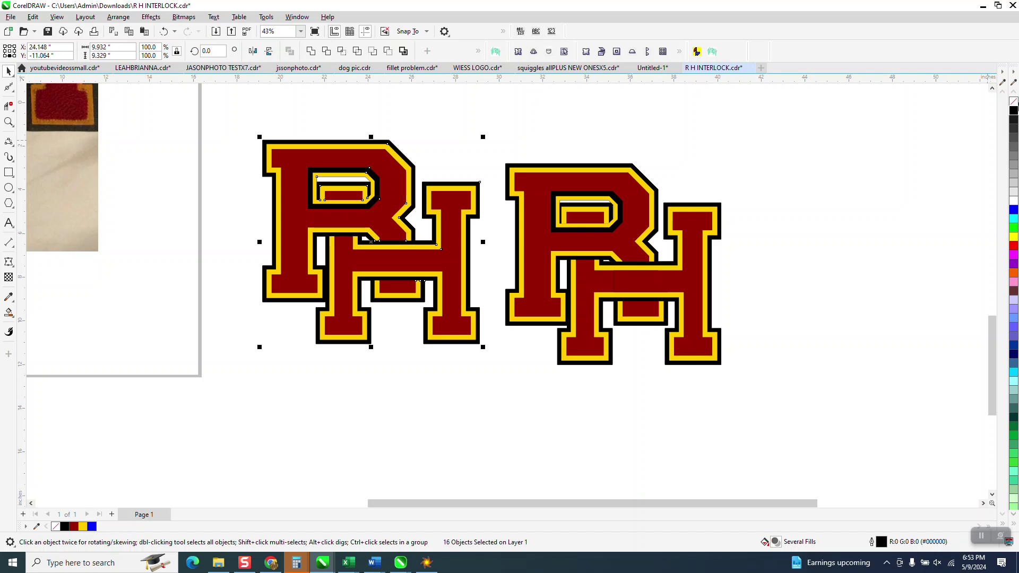
Remove the left RH's outlines and draw a cyan-filled rectangle around it
right_click(1014, 104)
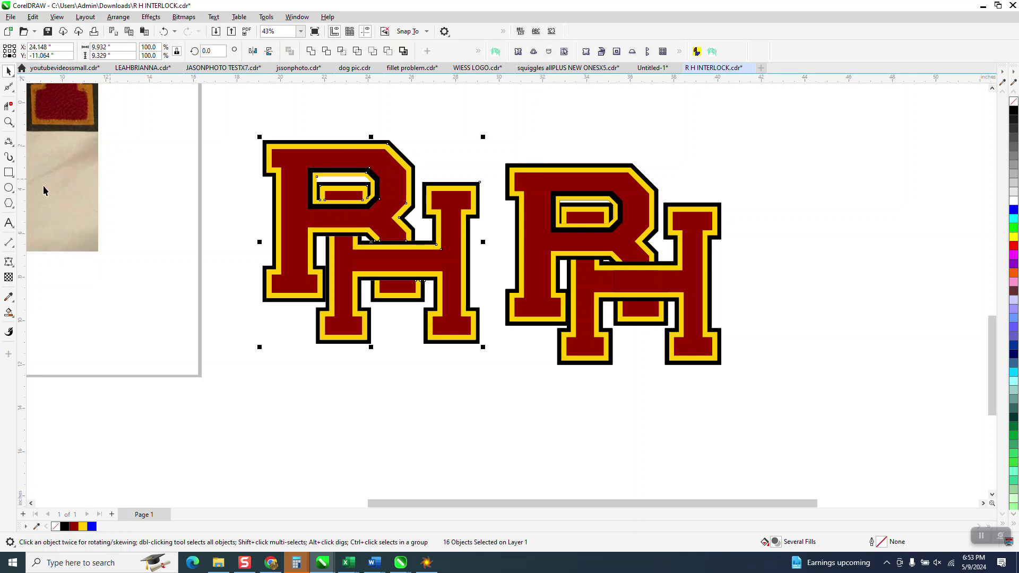
left_click(9, 173)
left_click_drag(235, 121, 496, 360)
left_click(1013, 219)
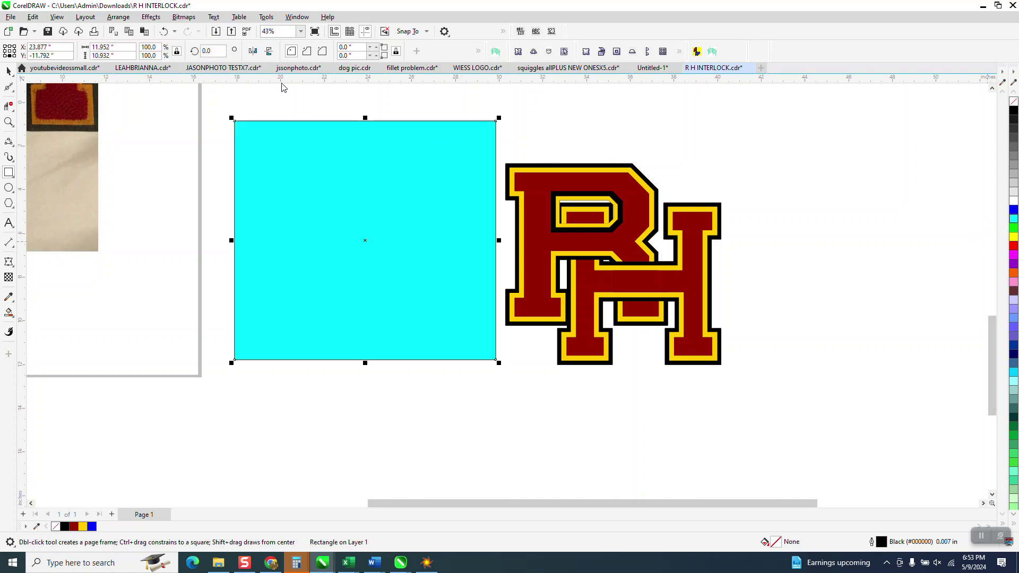
Send the cyan rectangle To Back of Page so it sits behind the monogram
left_click(118, 17)
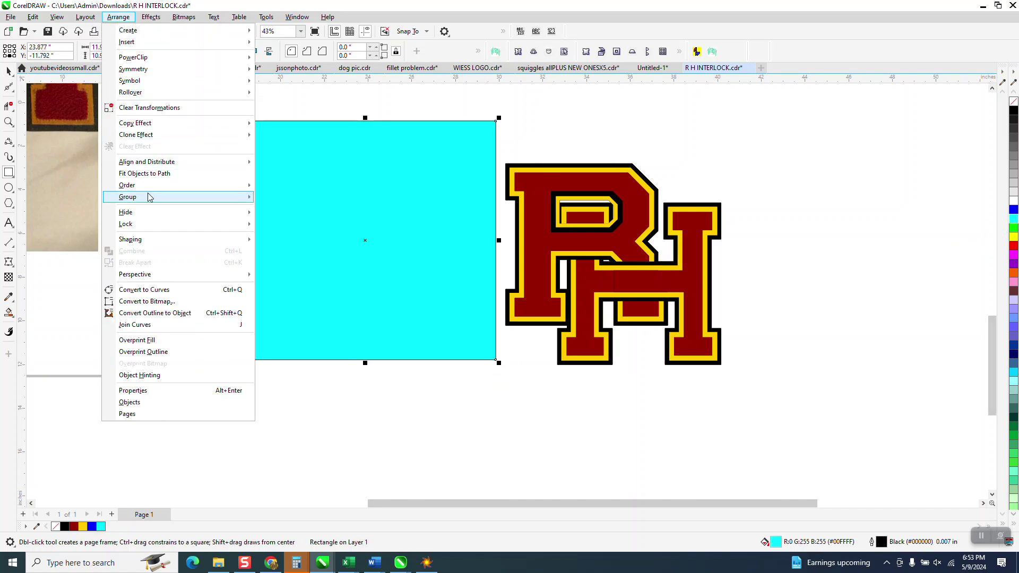
mouse_move(150, 187)
left_click(276, 195)
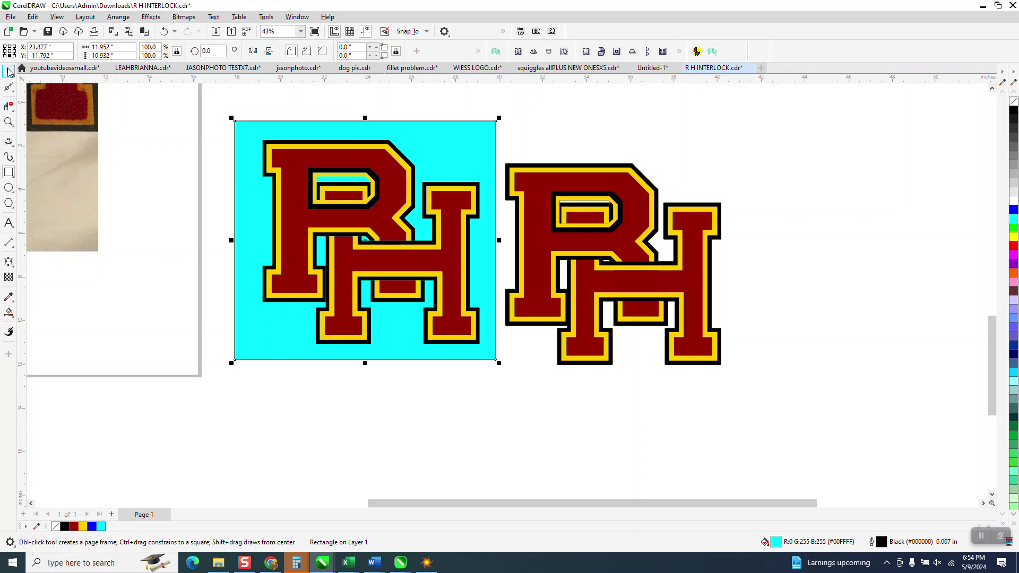
left_click(9, 72)
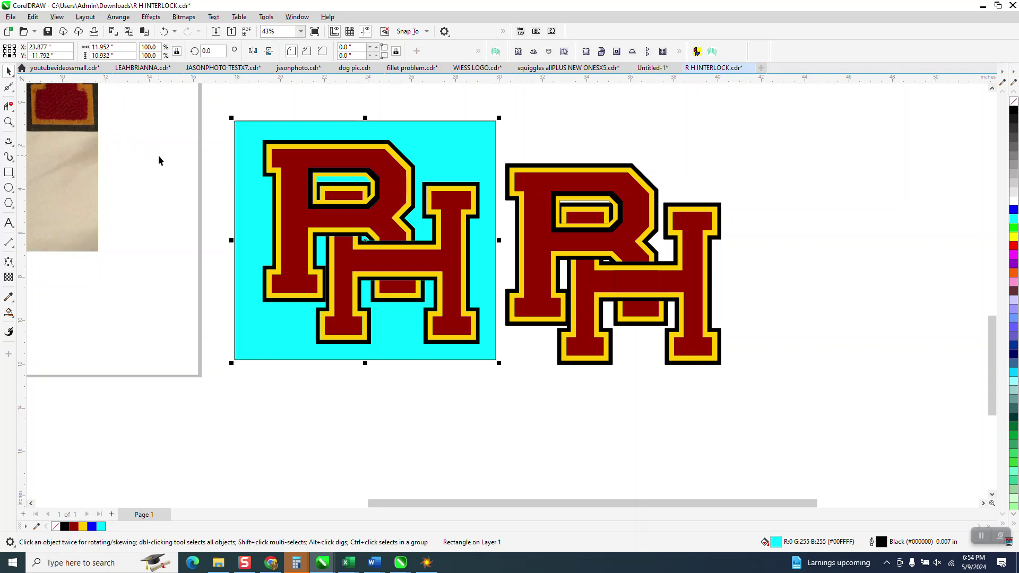